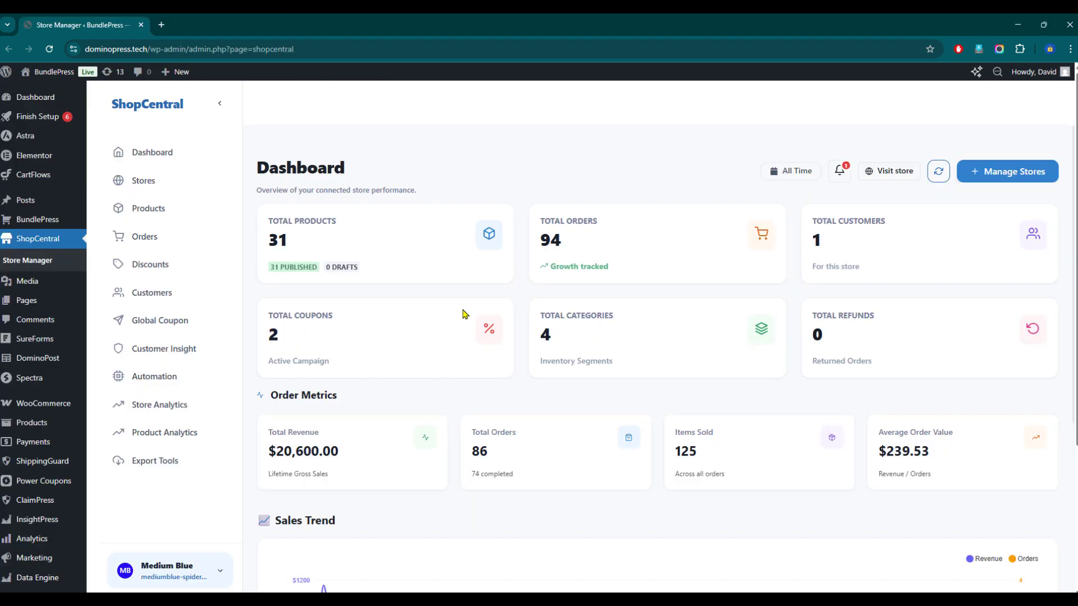
# - Browse the product catalogue, and open the orders list for all stores
pyautogui.click(148, 209)
pyautogui.scroll(-1, 487, 334)
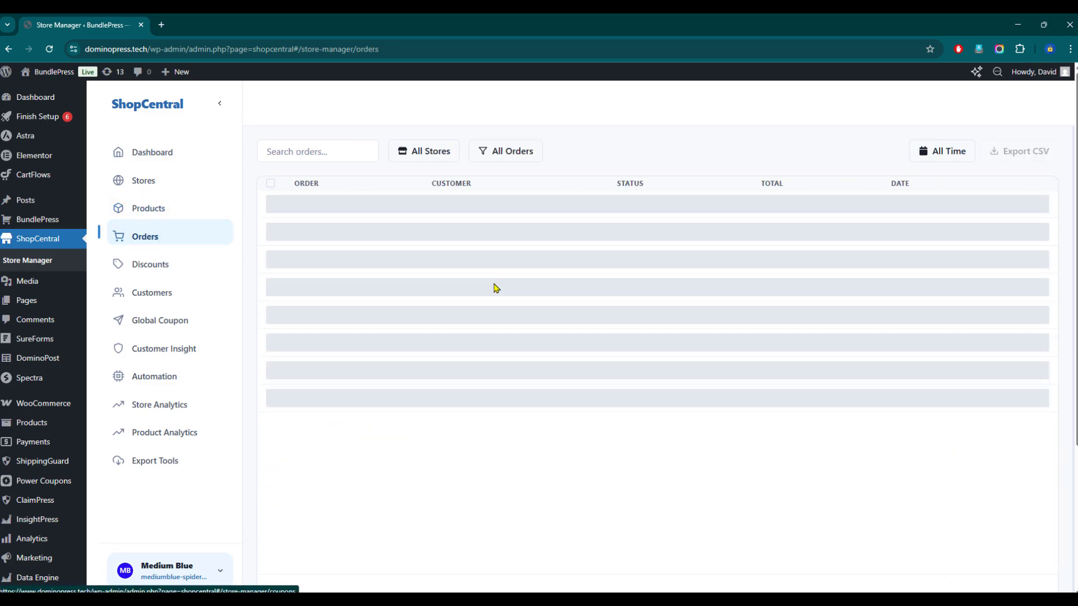
pyautogui.scroll(-2, 649, 451)
# - Filter the orders by Yesterday and by Today, and return the date range to All Time
pyautogui.click(921, 152)
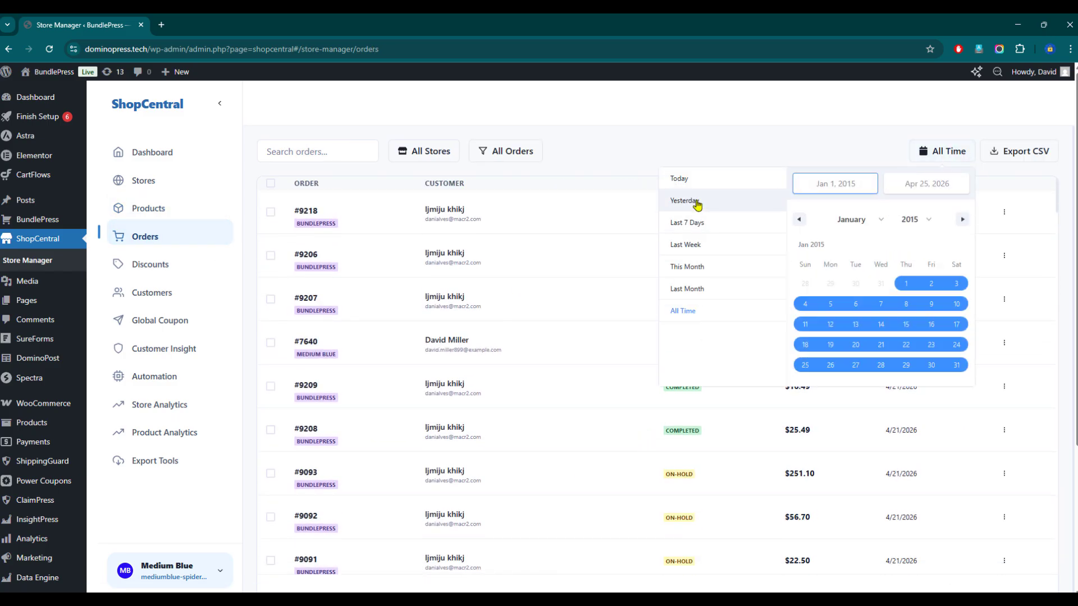
pyautogui.click(685, 201)
pyautogui.click(930, 153)
pyautogui.click(684, 186)
pyautogui.click(949, 153)
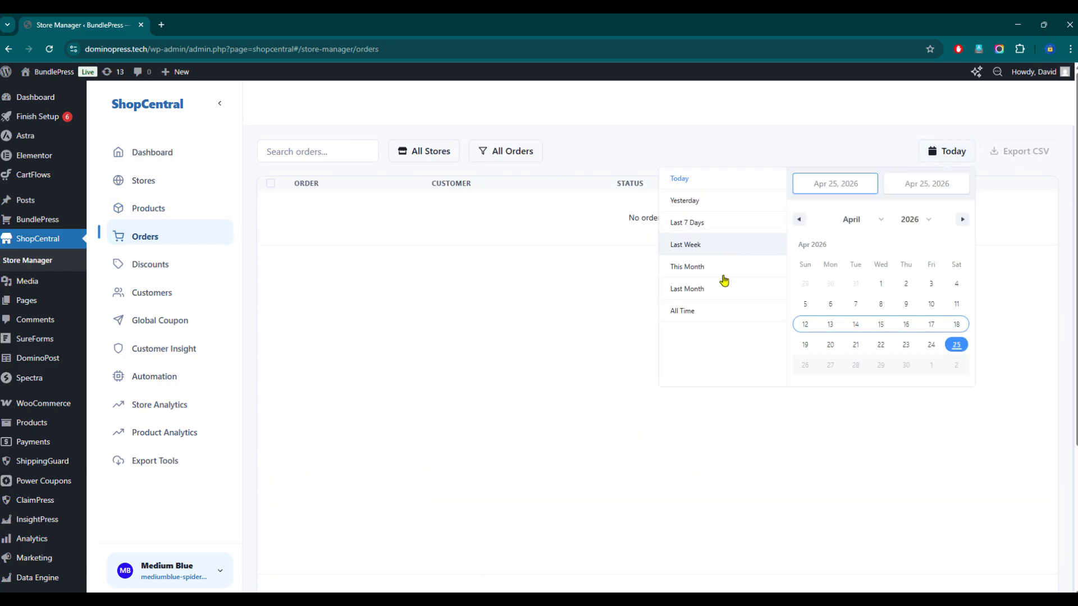
pyautogui.click(687, 311)
# - Filter the orders to the BundlePress store and the On-hold status
pyautogui.click(425, 152)
pyautogui.click(433, 203)
pyautogui.click(517, 151)
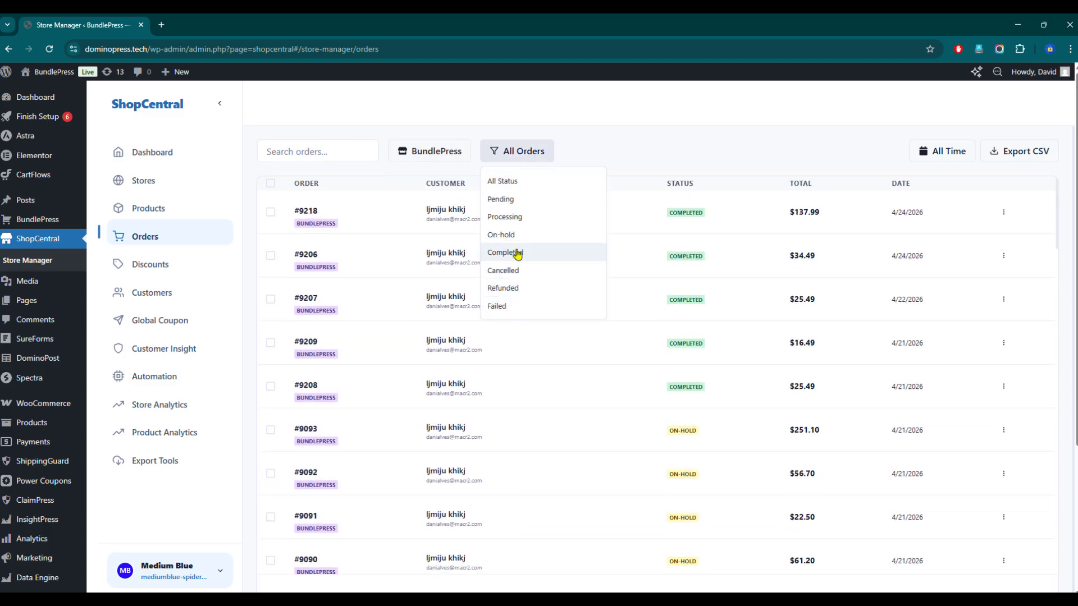
pyautogui.click(514, 235)
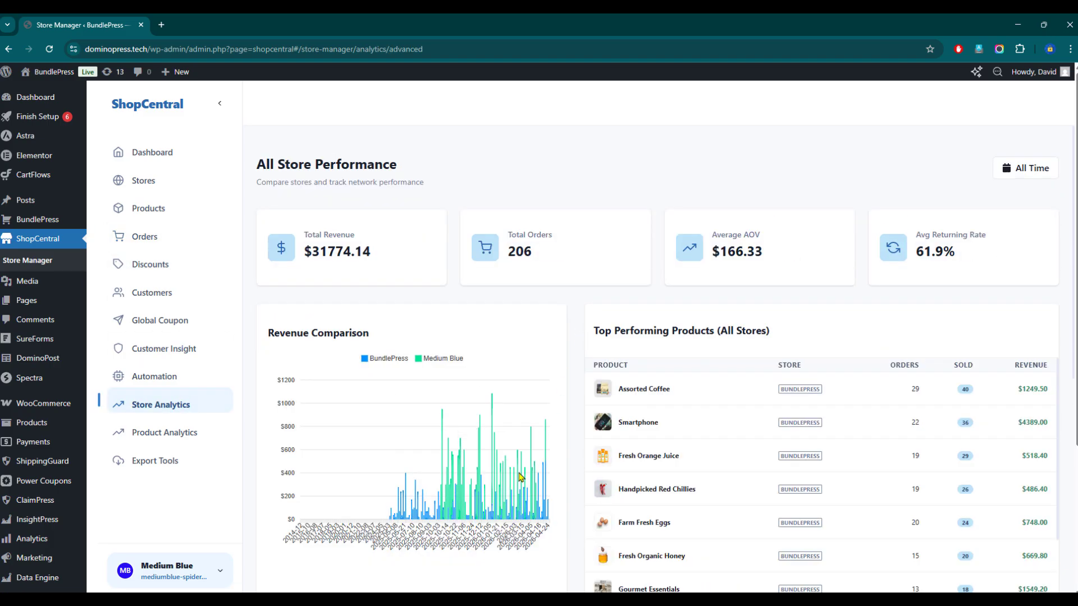
# - Review the all-store analytics, including the revenue comparison, top products, revenue by country and tax per store
pyautogui.scroll(-10, 520, 476)
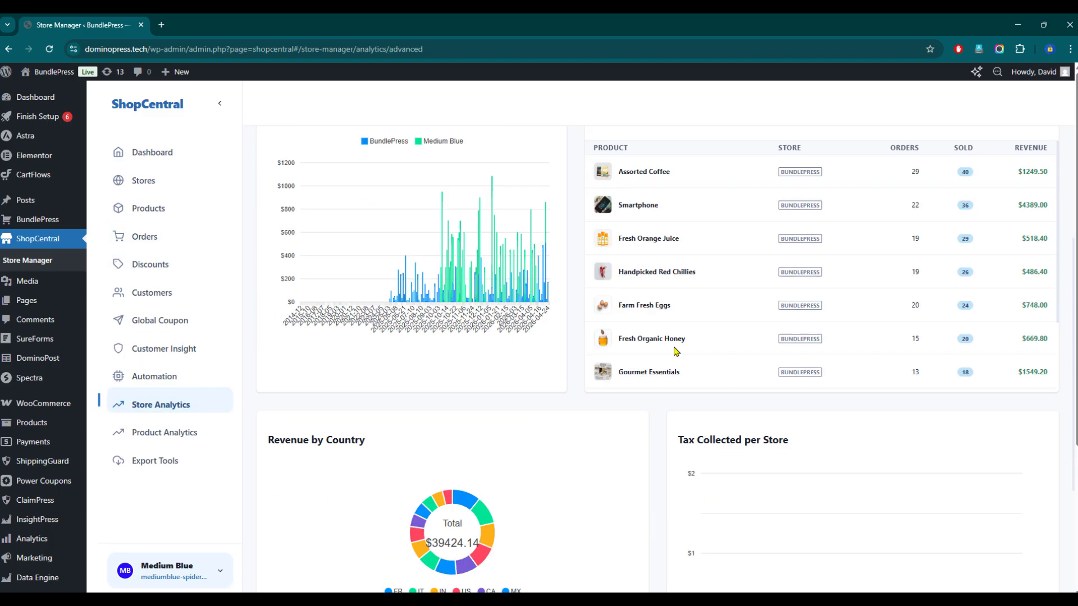
pyautogui.scroll(3, 436, 545)
pyautogui.moveTo(302, 535); pyautogui.dragTo(364, 541)
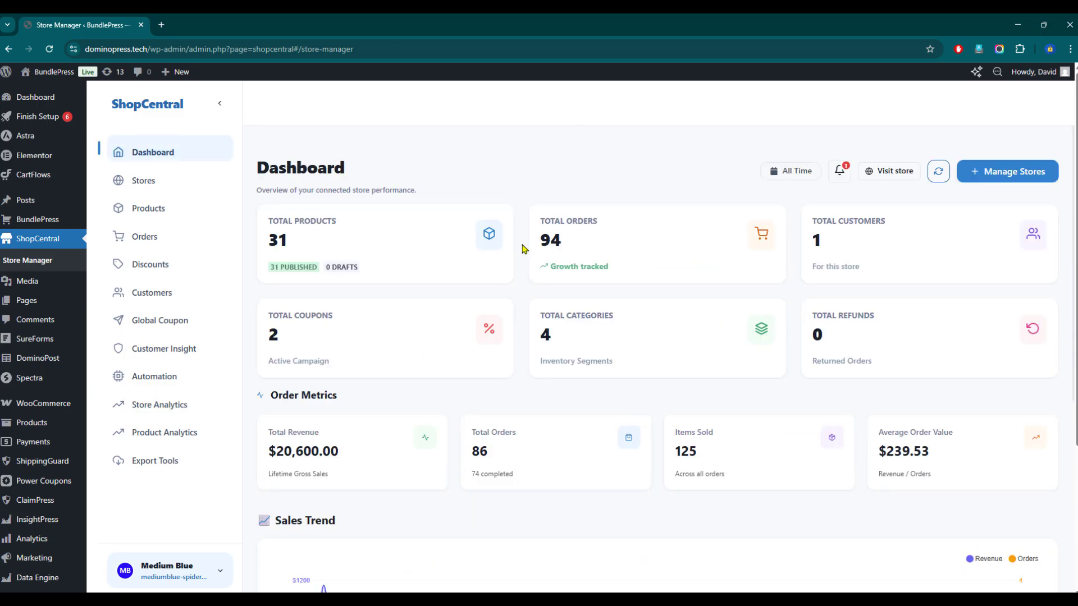
# - Review the store dashboard's summary cards, order metrics, sales trend chart and store report totals
pyautogui.scroll(-5, 522, 322)
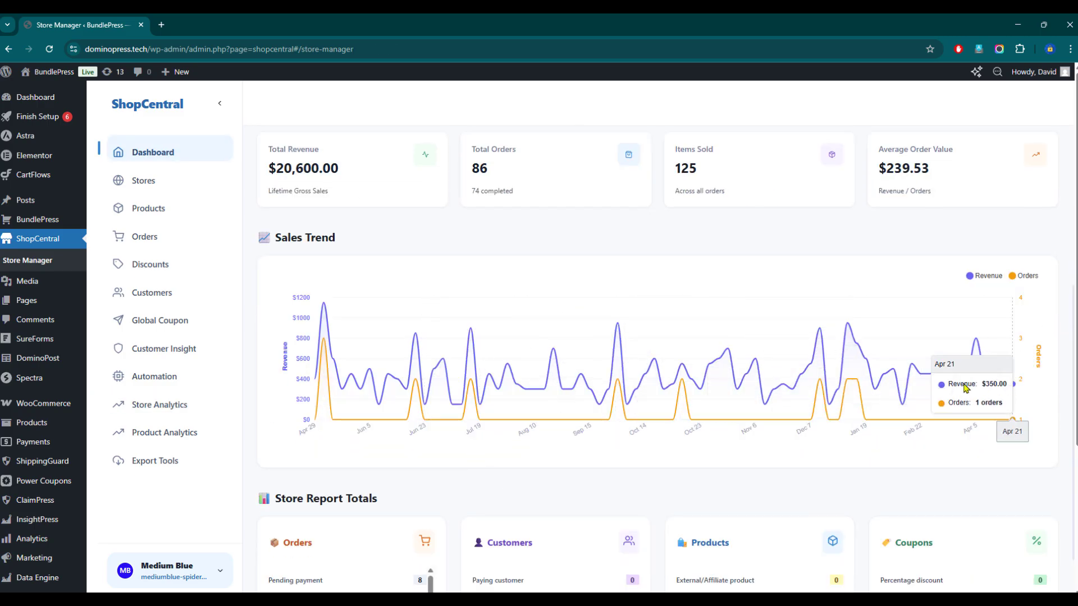
pyautogui.scroll(-2, 393, 478)
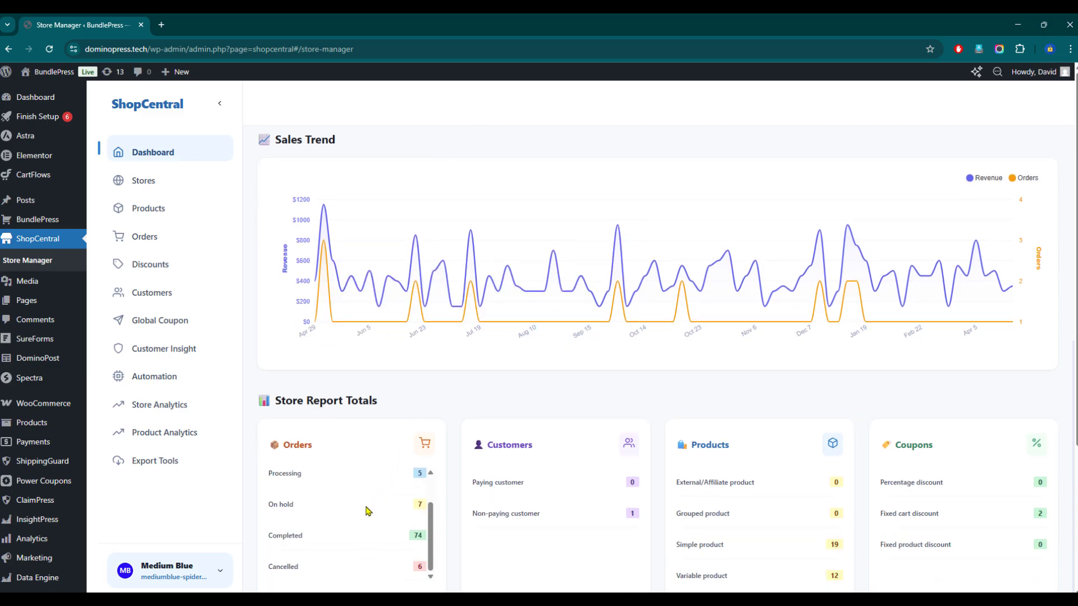
pyautogui.scroll(-2, 522, 427)
pyautogui.scroll(3, 916, 382)
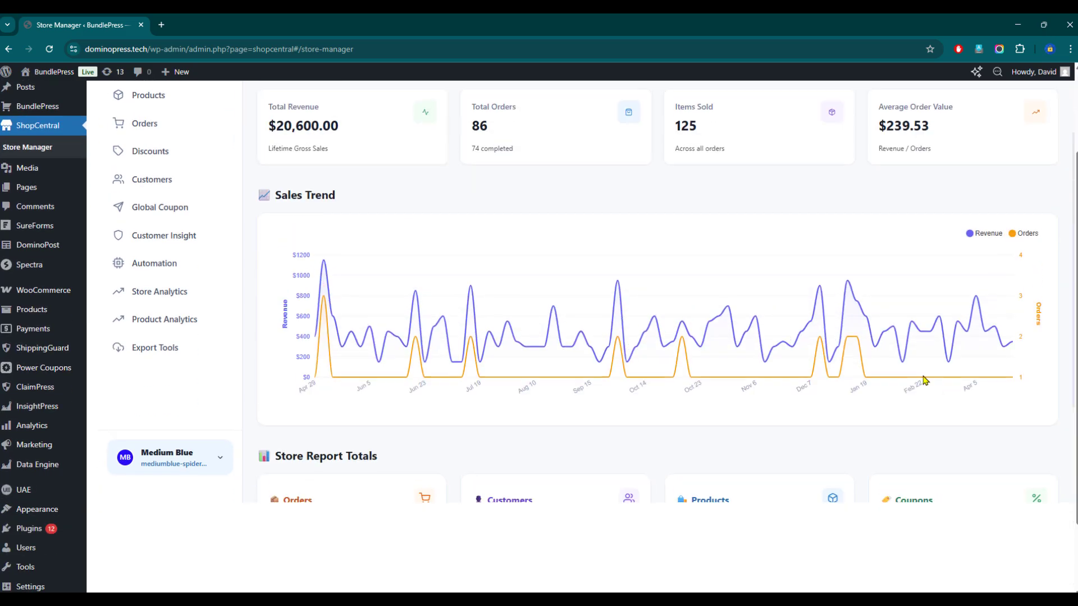
pyautogui.scroll(6, 651, 406)
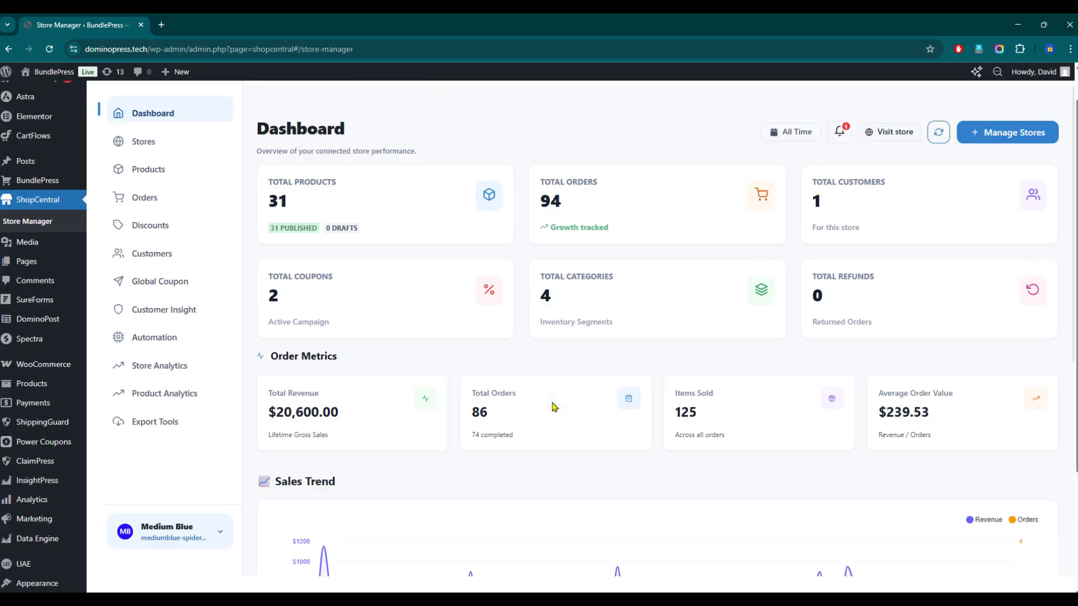
pyautogui.scroll(-3, 554, 405)
pyautogui.scroll(3, 553, 405)
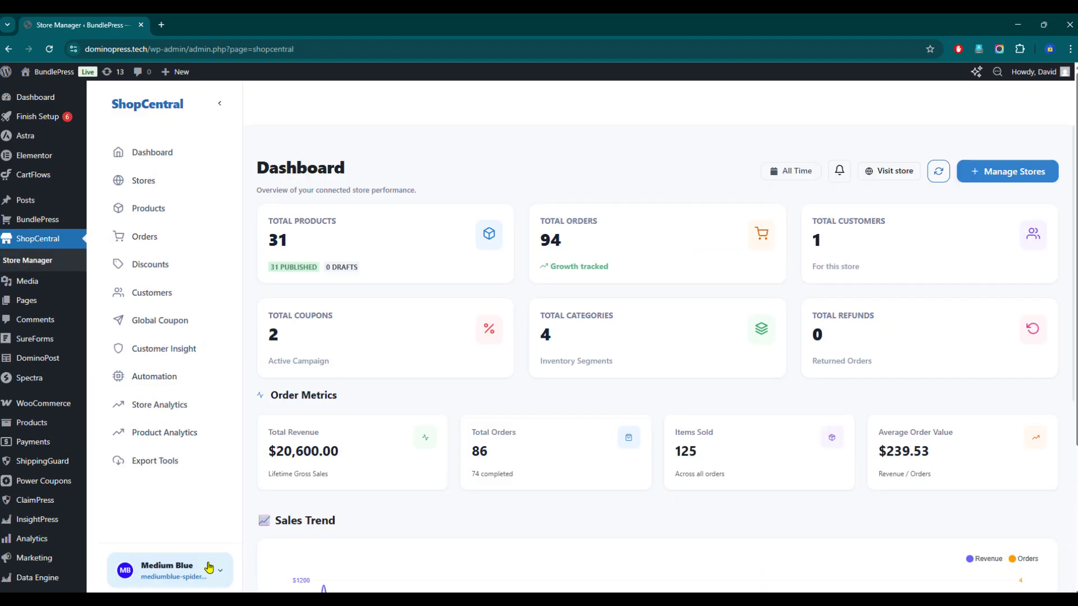
# - Switch the current store from Medium Blue to BundlePress
pyautogui.click(227, 560)
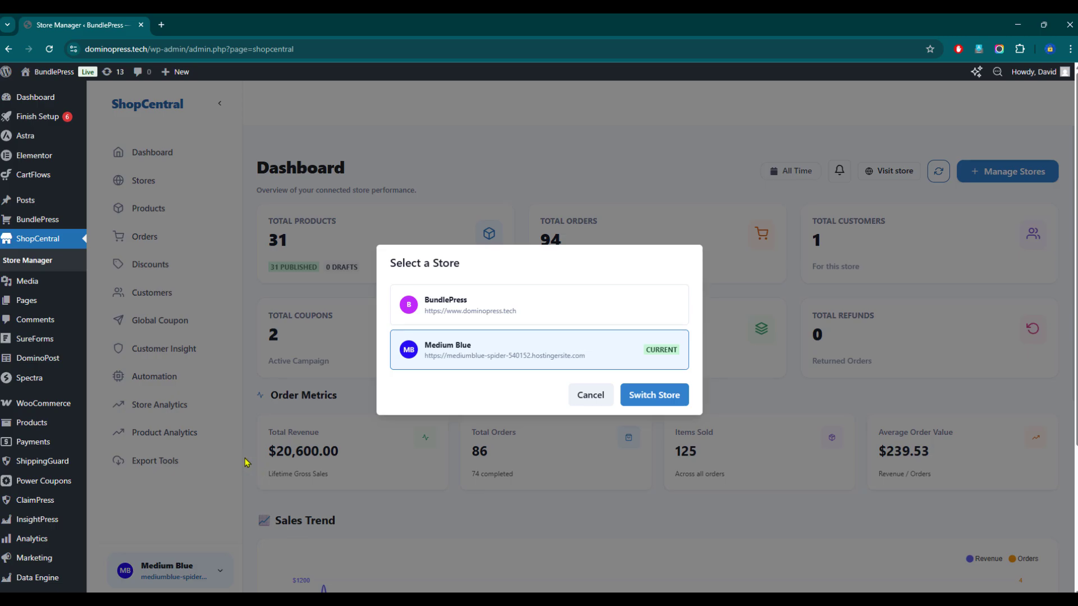
pyautogui.click(246, 462)
pyautogui.click(216, 563)
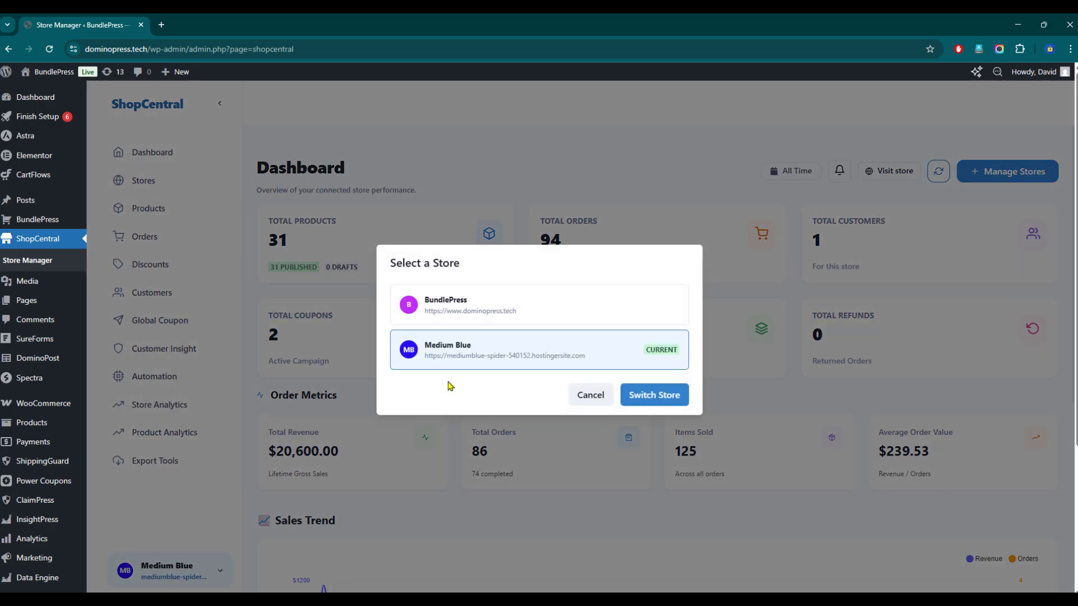
pyautogui.click(490, 313)
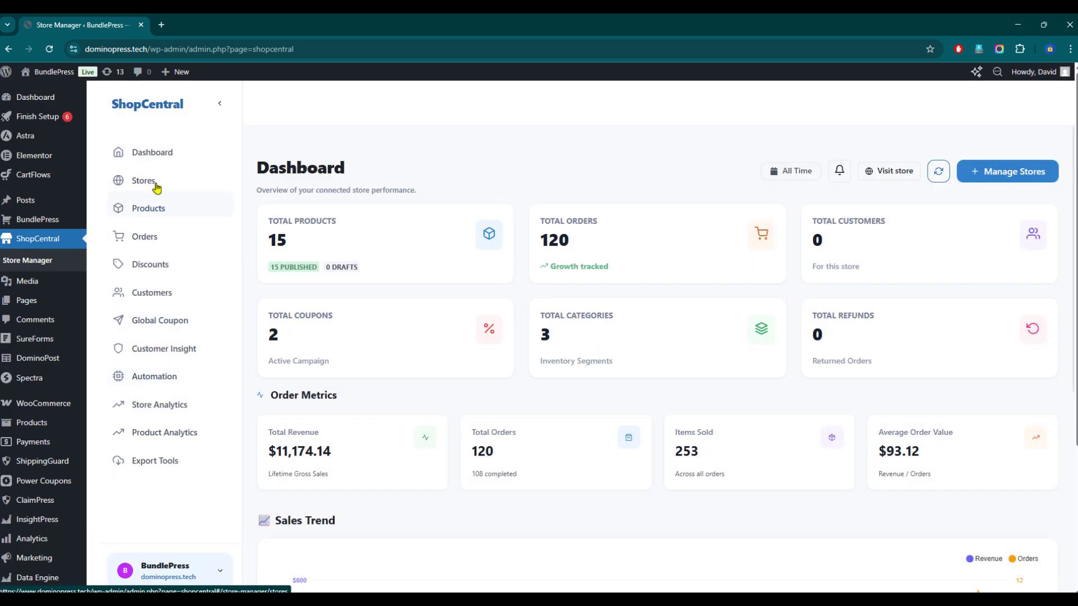
# - Open the list of connected stores, view the form for adding another store, and close the form
pyautogui.click(156, 186)
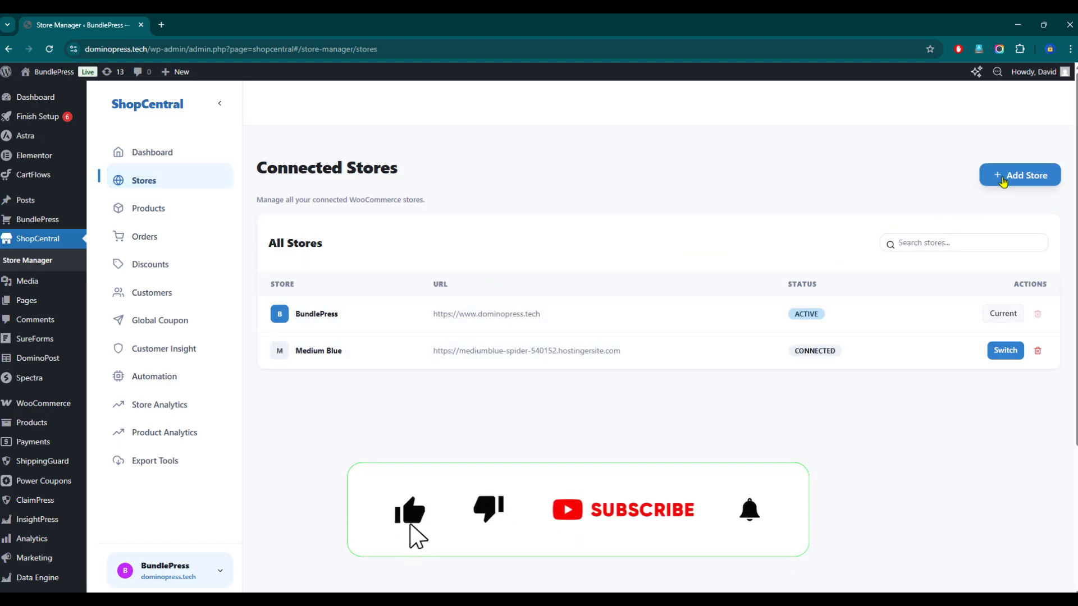
pyautogui.click(1002, 185)
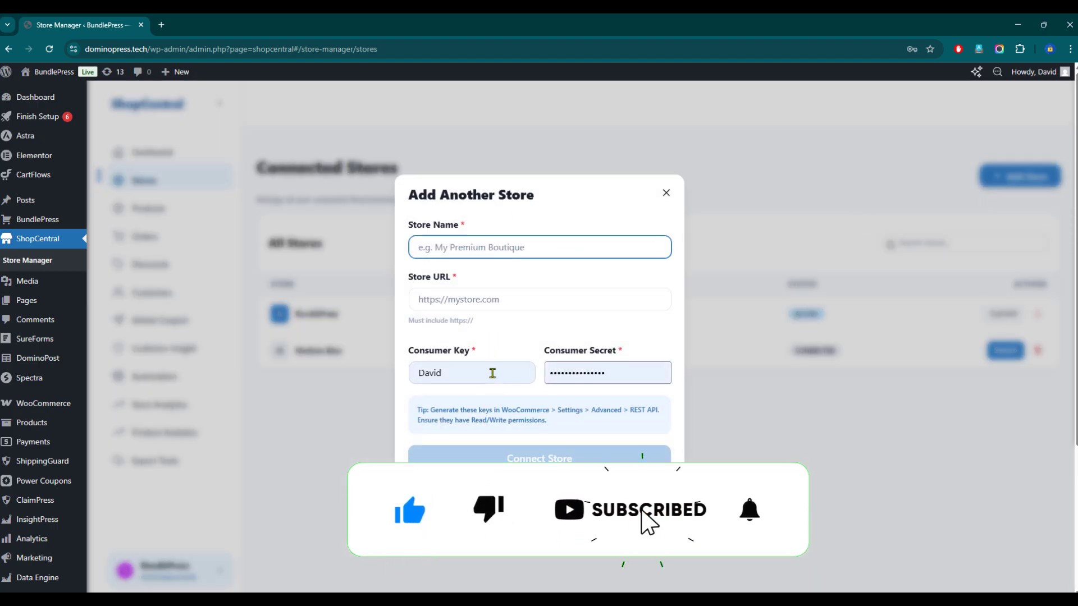
pyautogui.click(492, 373)
pyautogui.click(666, 193)
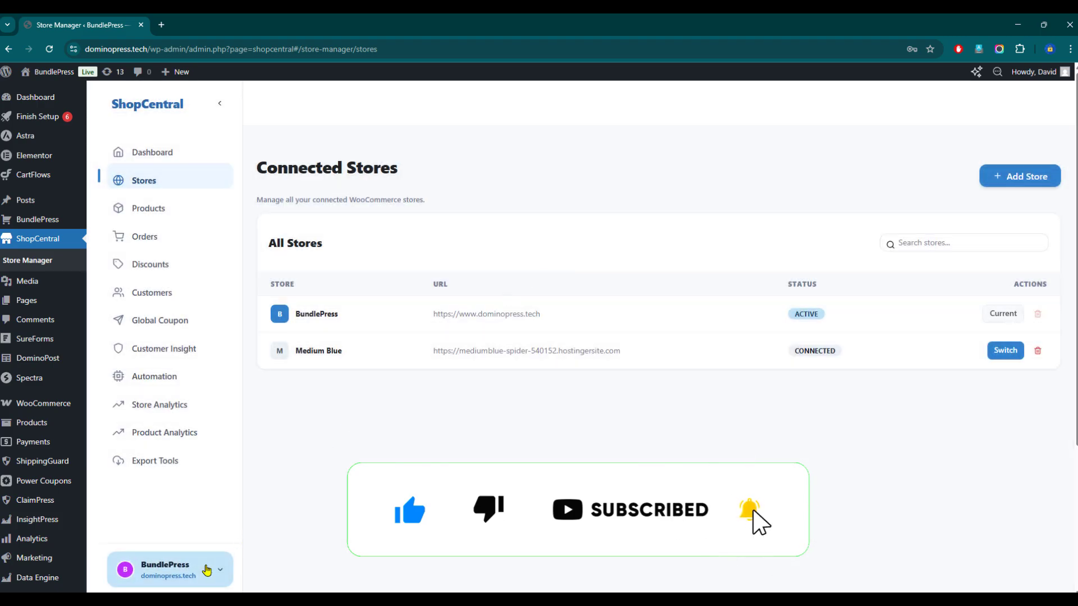
# - View the BundlePress and Medium Blue choices in the store selector, and cancel without switching
pyautogui.click(206, 571)
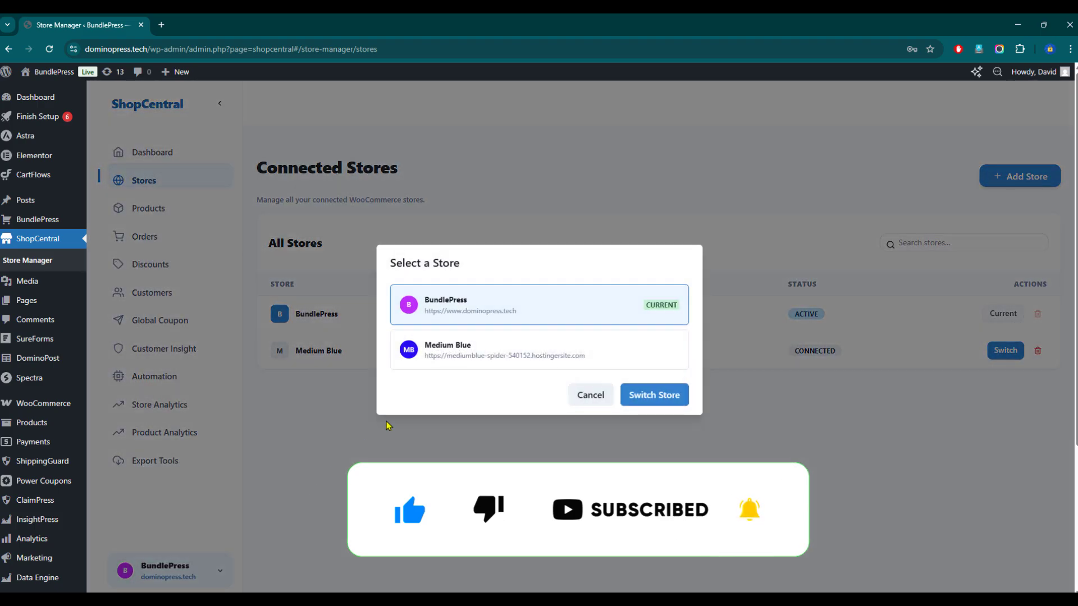
pyautogui.click(474, 355)
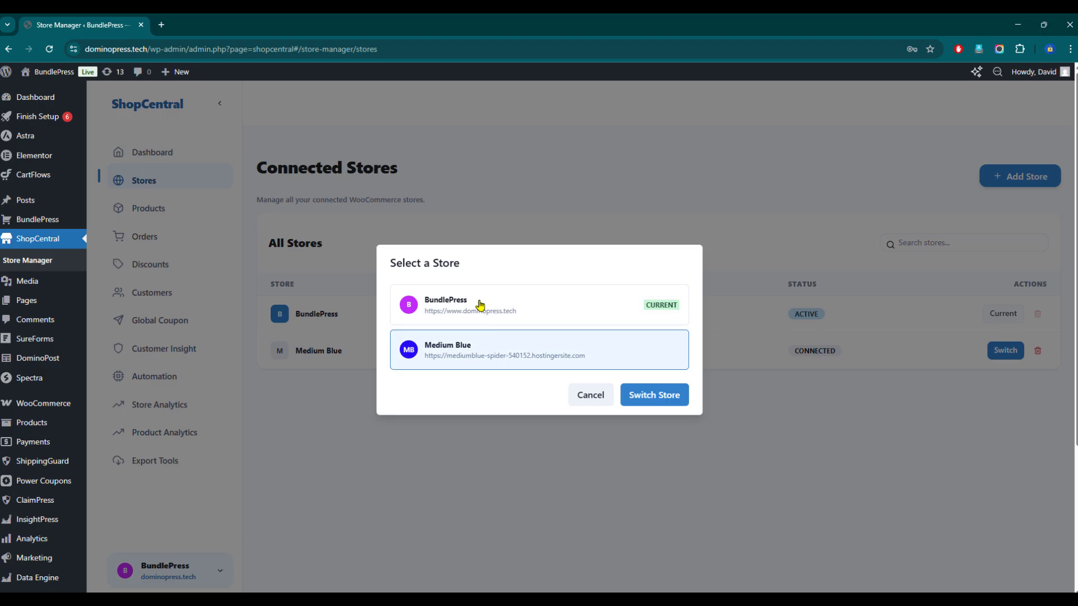
pyautogui.click(476, 302)
pyautogui.click(476, 363)
pyautogui.click(475, 298)
pyautogui.click(575, 398)
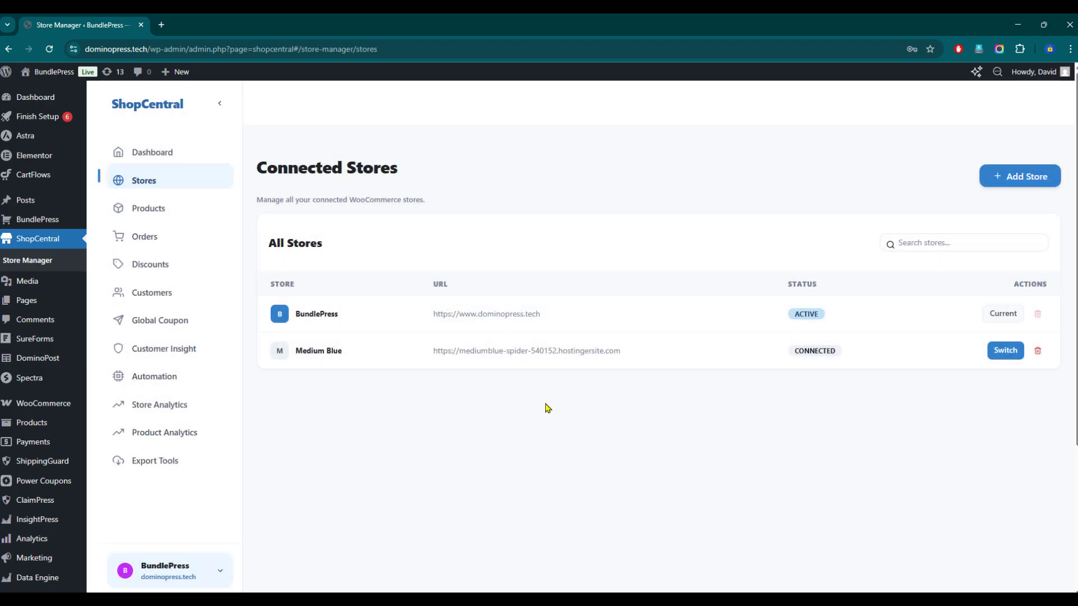
# - Examine the name, URL, consumer key and consumer secret fields required for adding a store, and close the form
pyautogui.click(1011, 179)
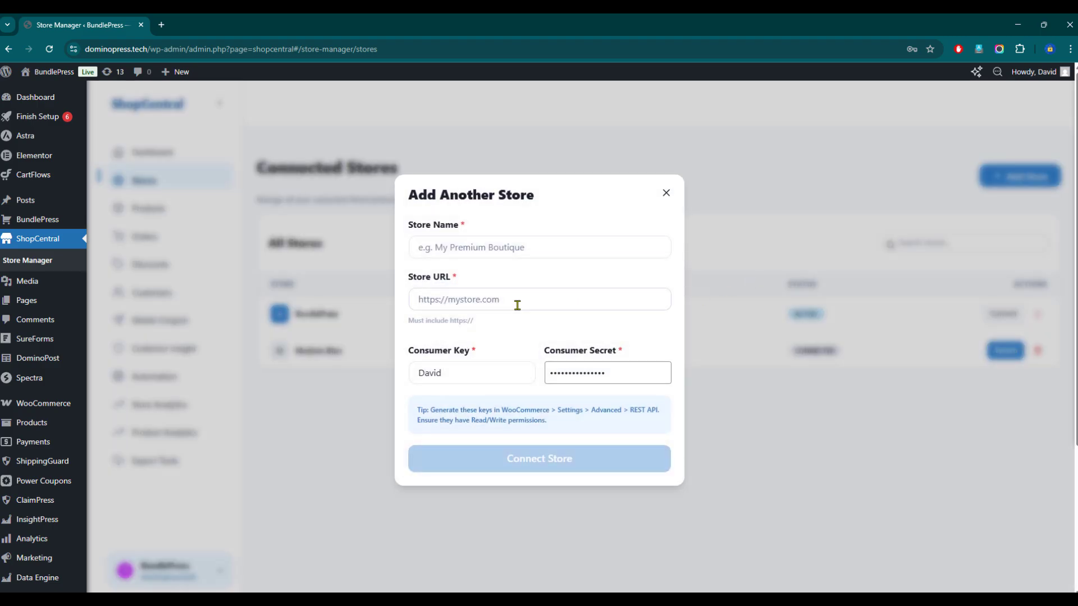
pyautogui.click(477, 379)
pyautogui.click(591, 372)
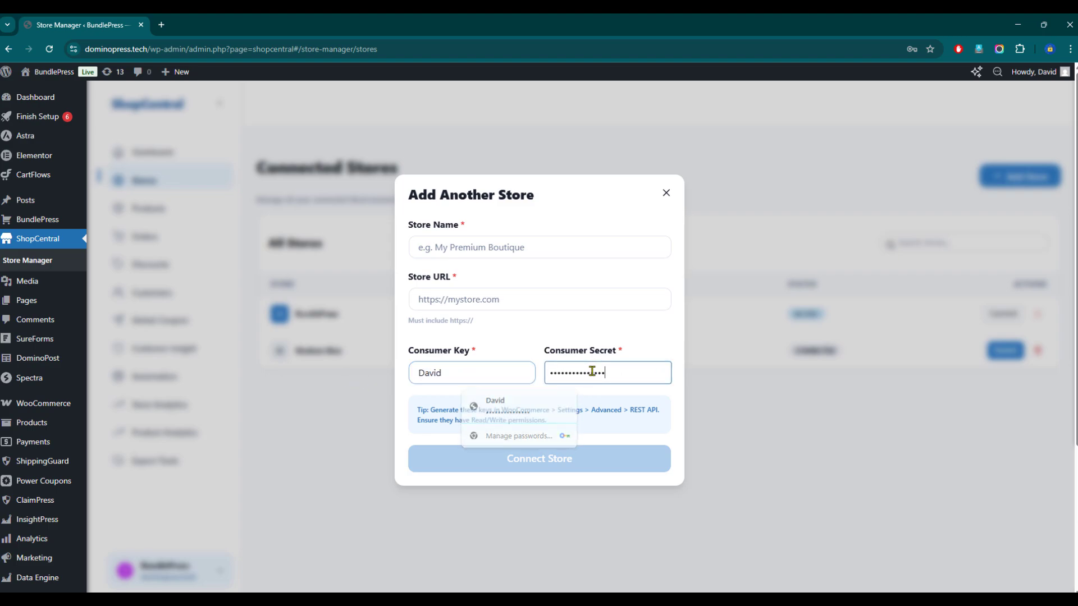
pyautogui.click(452, 299)
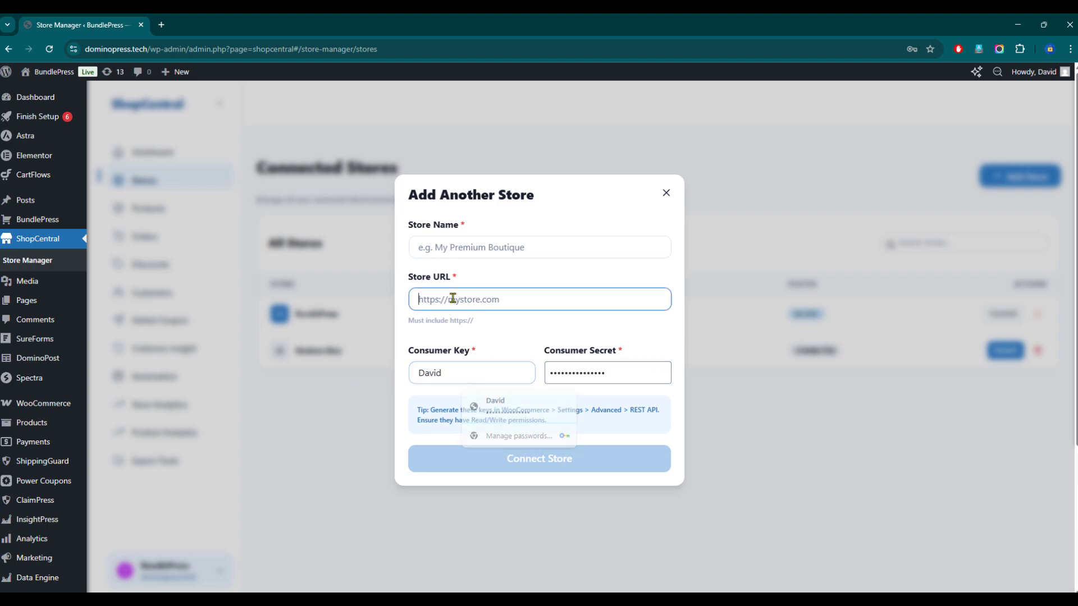
pyautogui.click(448, 246)
pyautogui.click(454, 371)
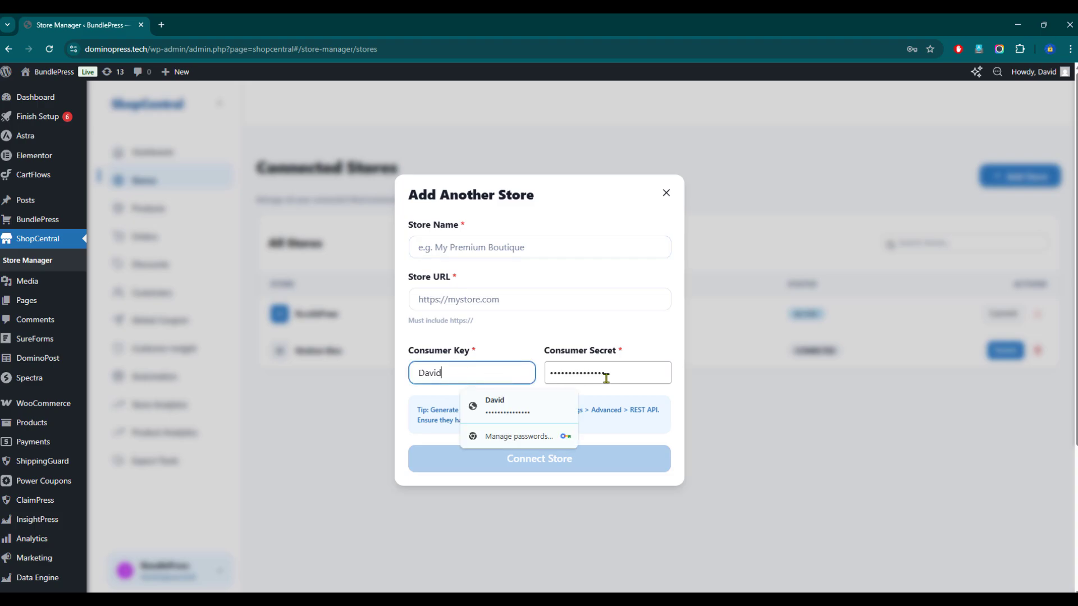
pyautogui.click(622, 378)
pyautogui.hotkey('shift', 'Tab')
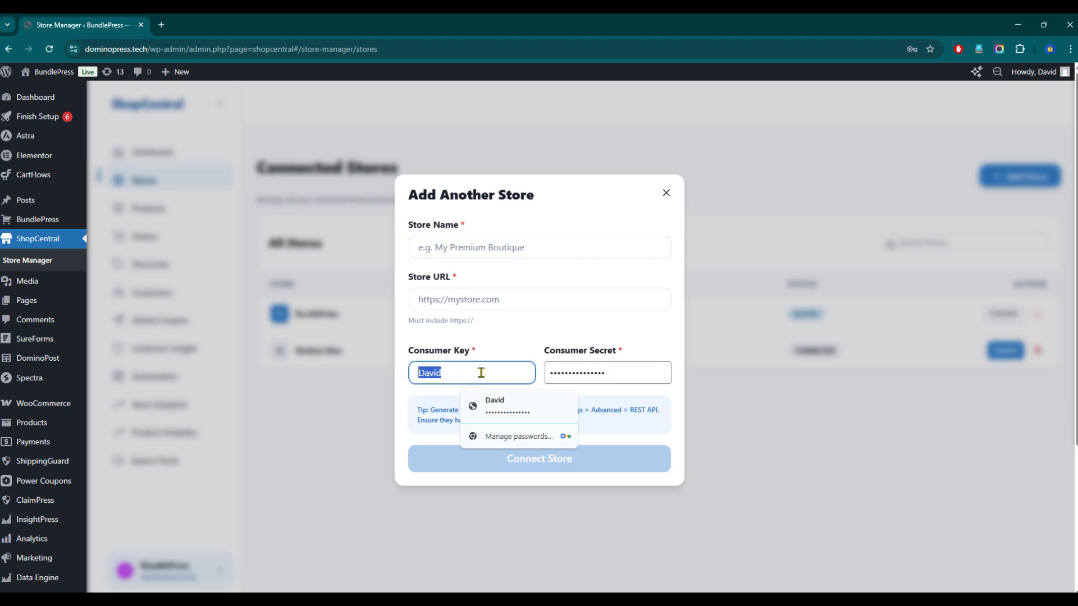
pyautogui.click(503, 343)
pyautogui.click(665, 194)
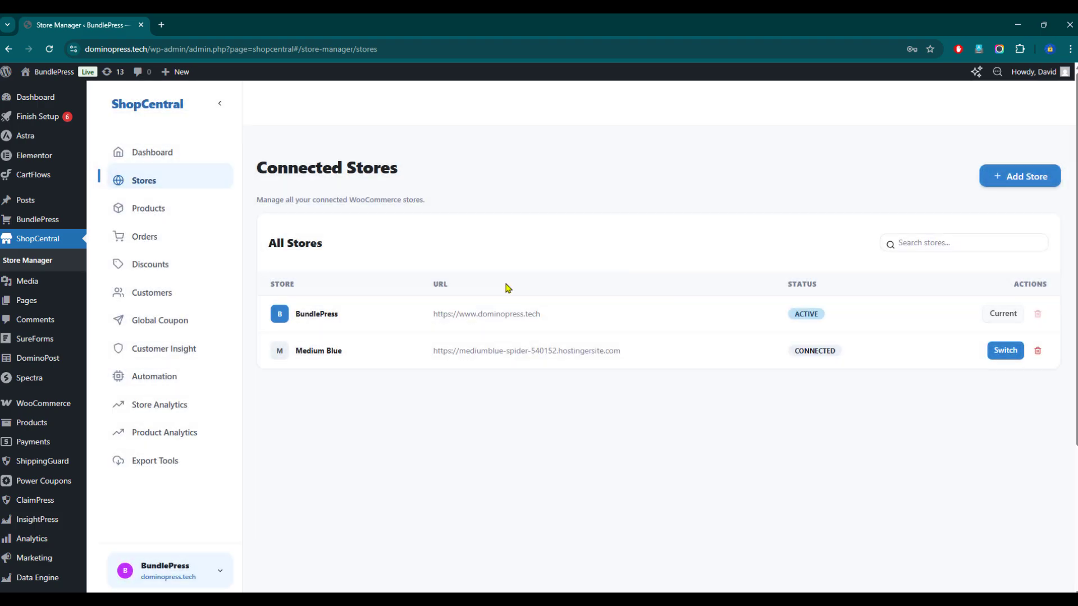
# - Reopen the store selector to compare selecting Medium Blue and BundlePress, and cancel the switch
pyautogui.click(199, 570)
pyautogui.click(460, 357)
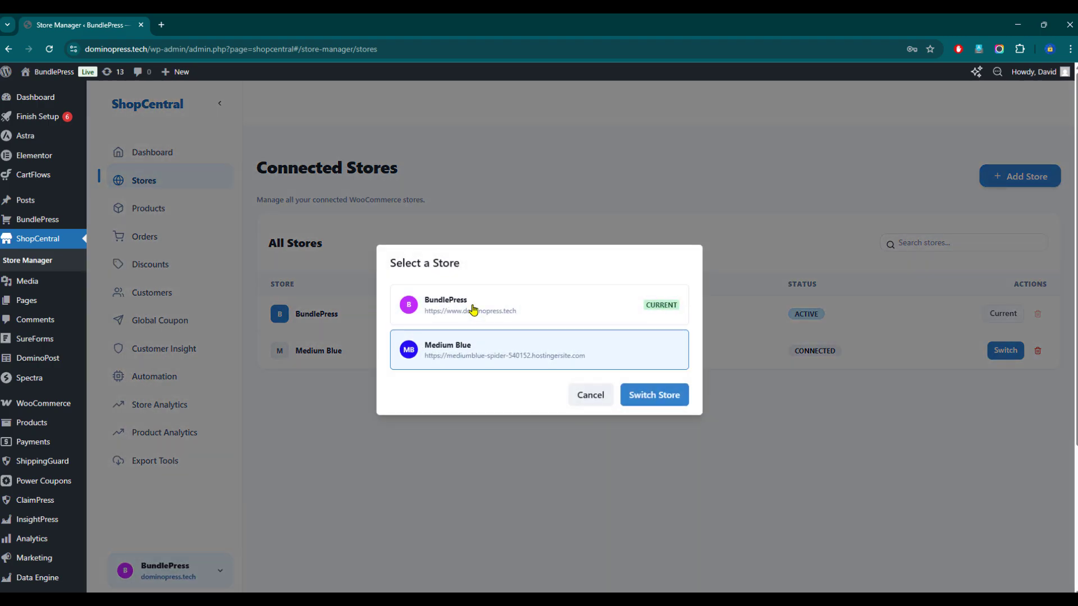
pyautogui.click(475, 313)
pyautogui.click(485, 361)
pyautogui.click(589, 400)
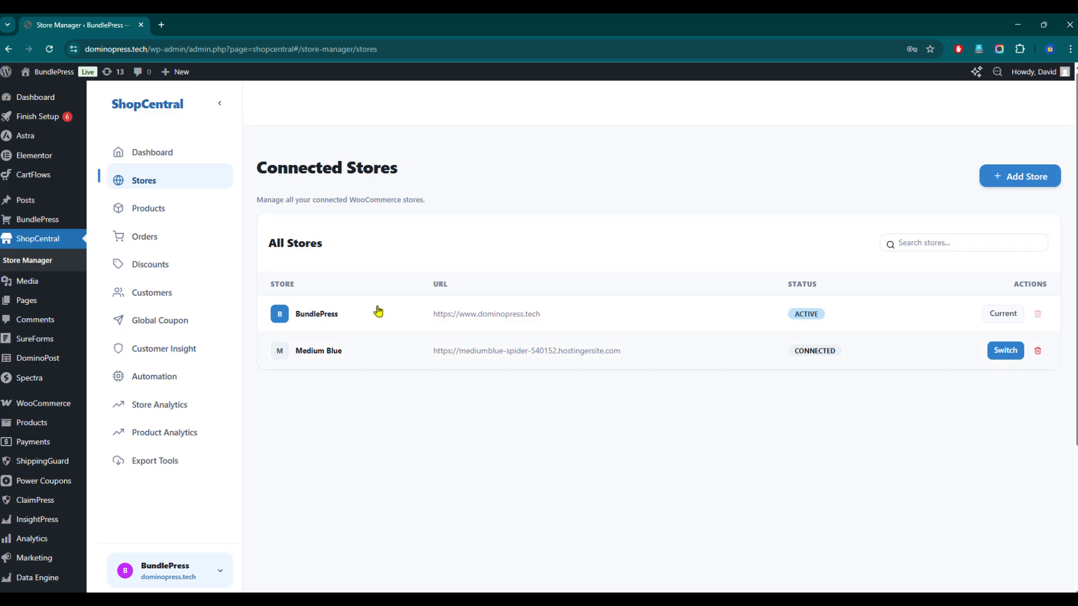
# - Open the orders list and browse the orders from all connected stores
pyautogui.click(165, 239)
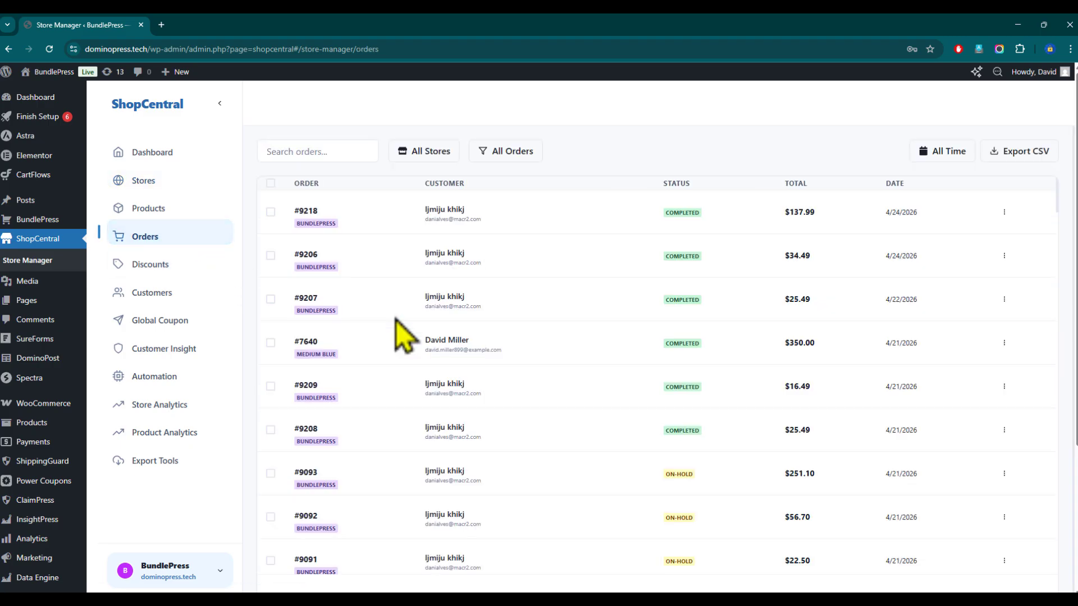
pyautogui.scroll(-15, 495, 371)
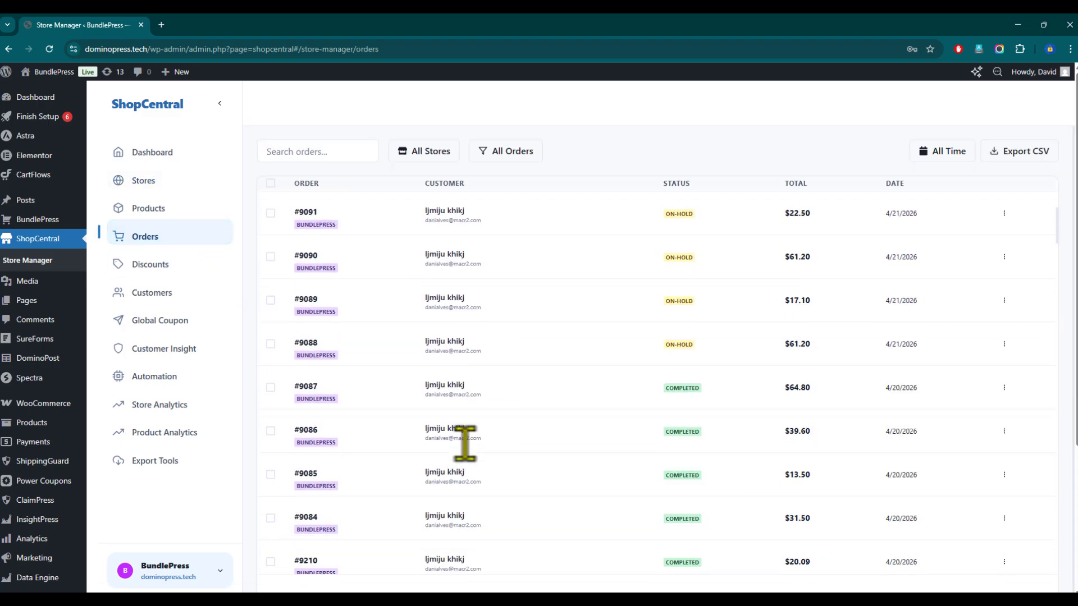
pyautogui.scroll(15, 465, 442)
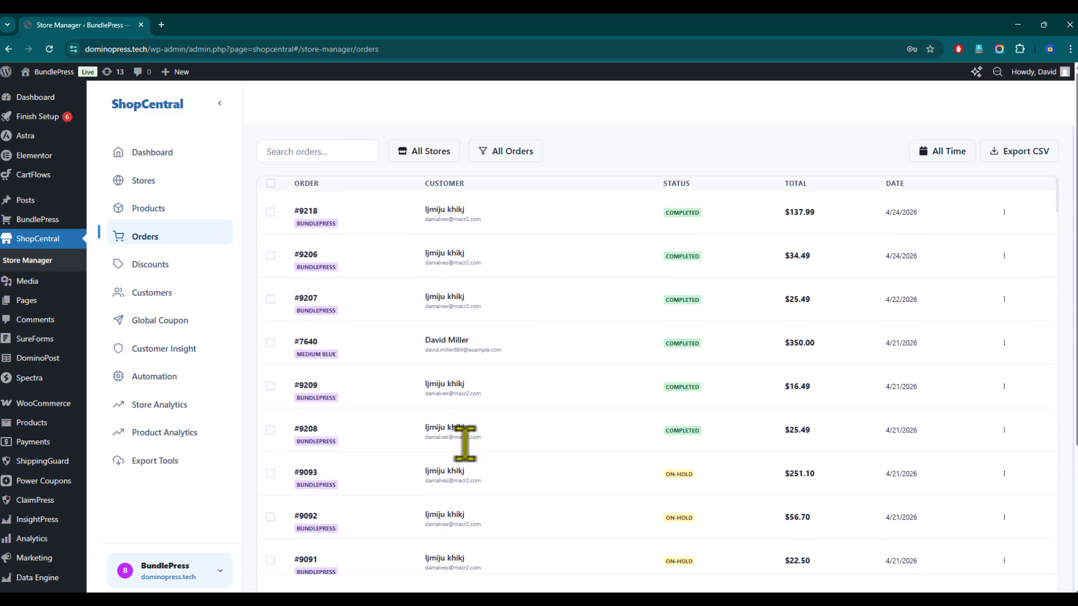
# - Look through the order list's store, status and date range filter options without changing them
pyautogui.click(429, 151)
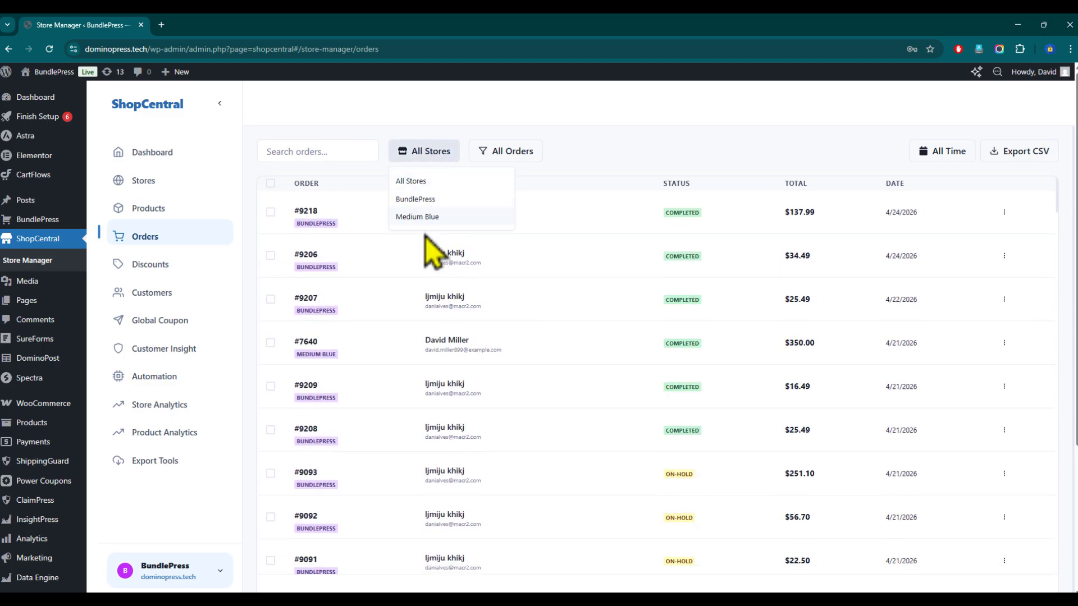
pyautogui.click(501, 151)
pyautogui.click(939, 154)
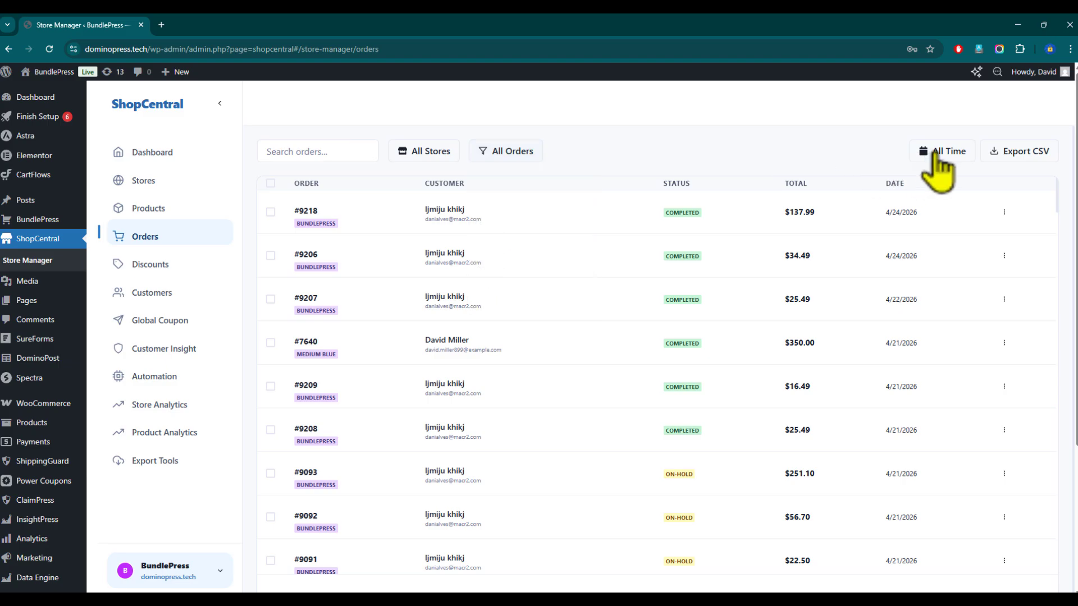
pyautogui.click(926, 151)
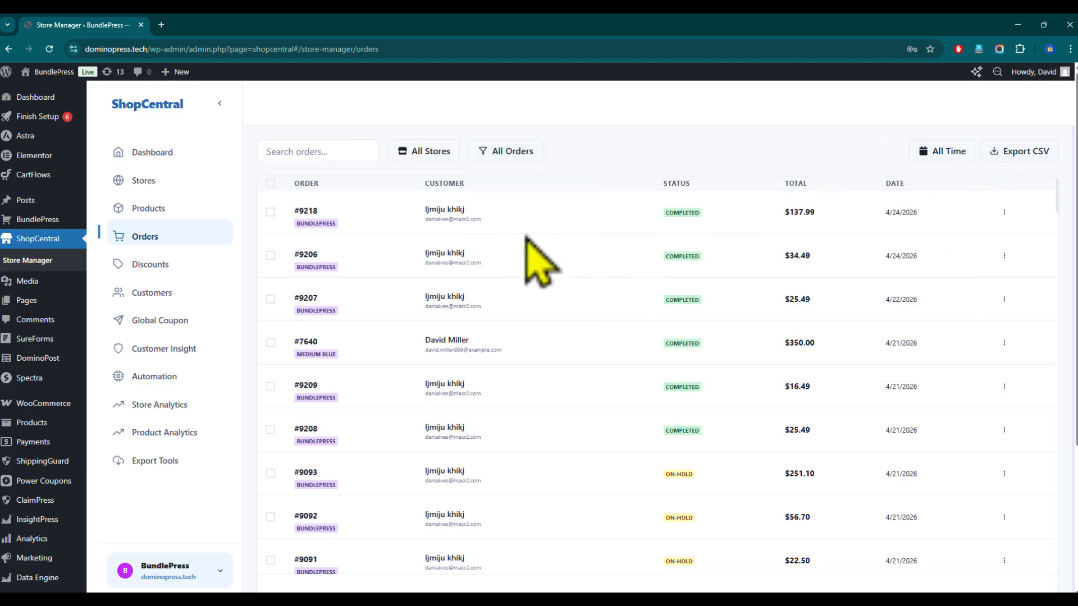
# - Check which stores the order list can be filtered by, and open the product list
pyautogui.click(434, 152)
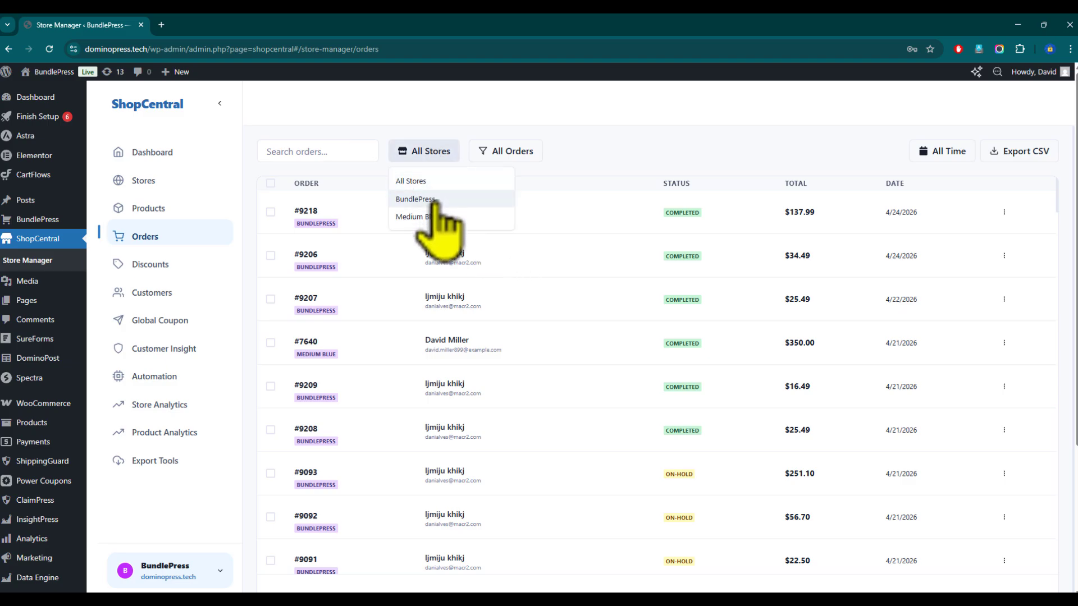
pyautogui.click(601, 170)
pyautogui.click(205, 213)
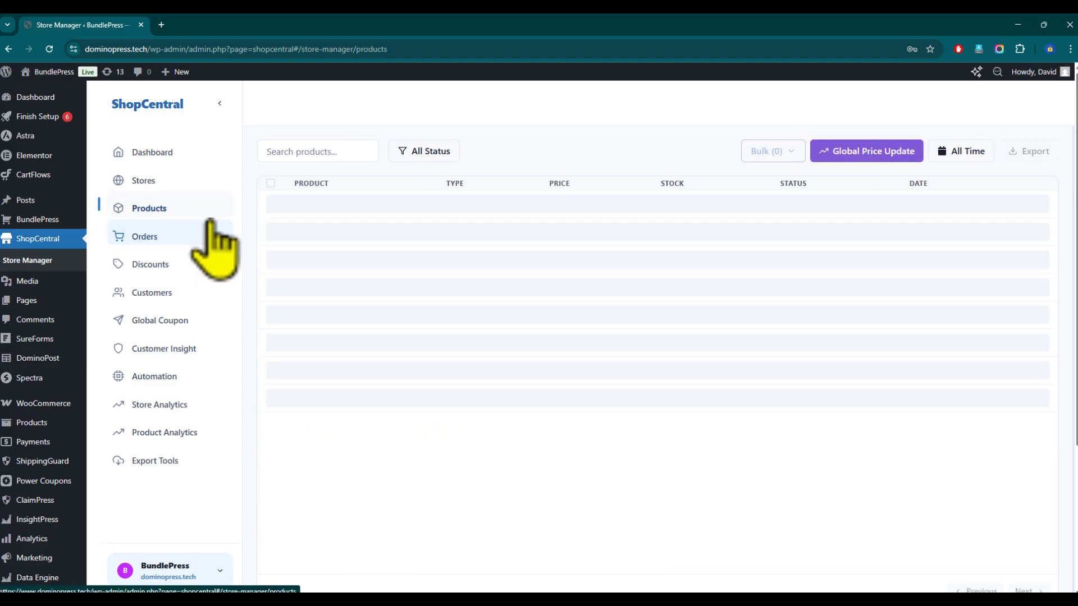
# - Examine the store, action, value and category settings of the Global Price Update form, and cancel it
pyautogui.click(838, 152)
pyautogui.click(510, 169)
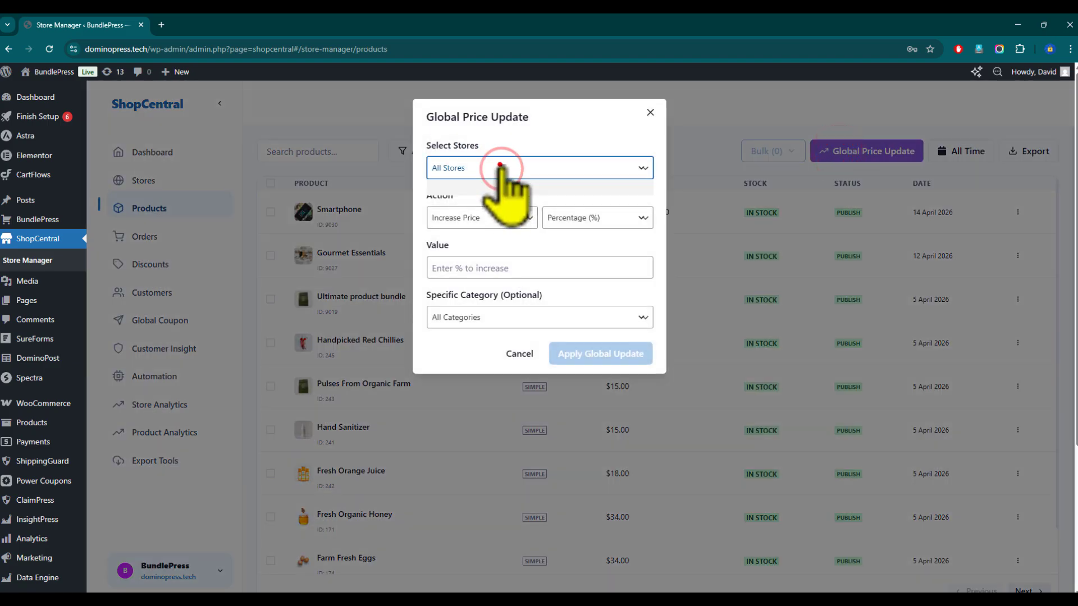
pyautogui.click(524, 216)
pyautogui.click(592, 219)
pyautogui.click(591, 219)
pyautogui.click(512, 274)
pyautogui.click(470, 163)
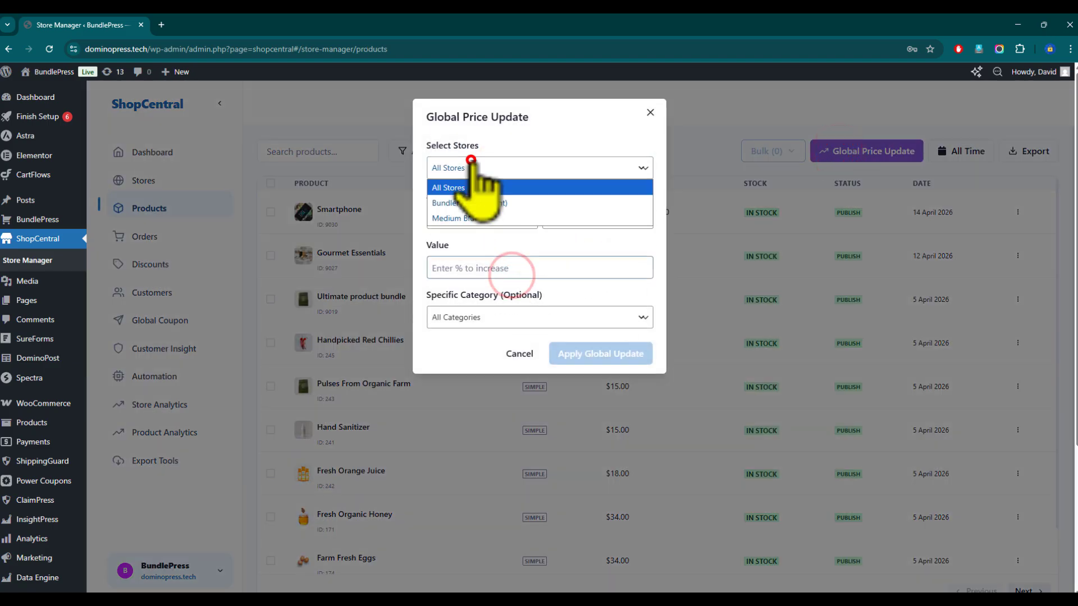
pyautogui.click(496, 258)
pyautogui.click(496, 315)
pyautogui.click(481, 260)
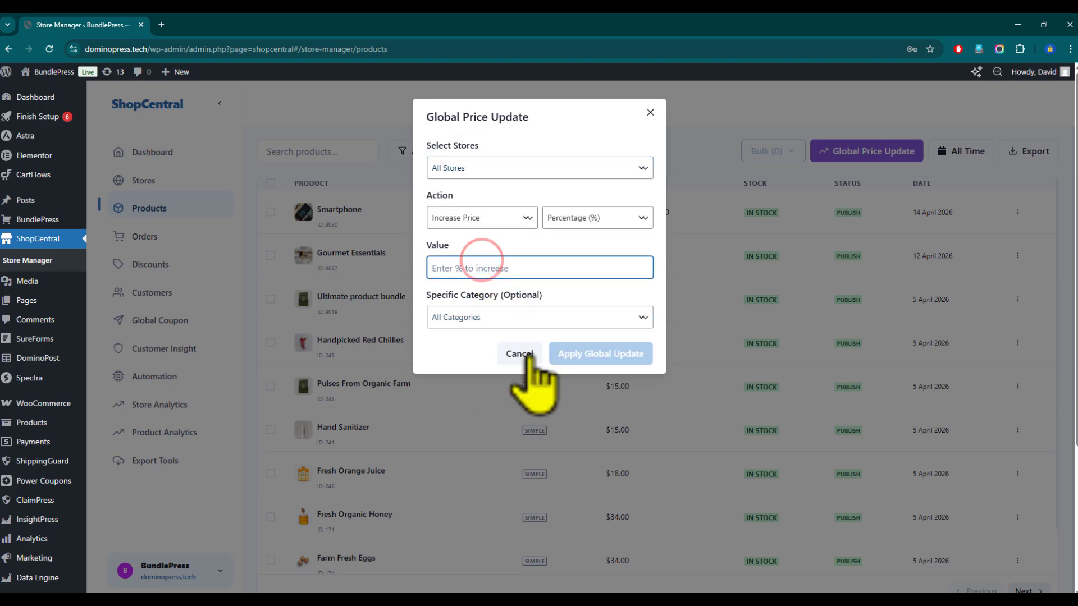
pyautogui.click(521, 353)
# - Check the product list's date range options, keeping it at All Time
pyautogui.click(960, 150)
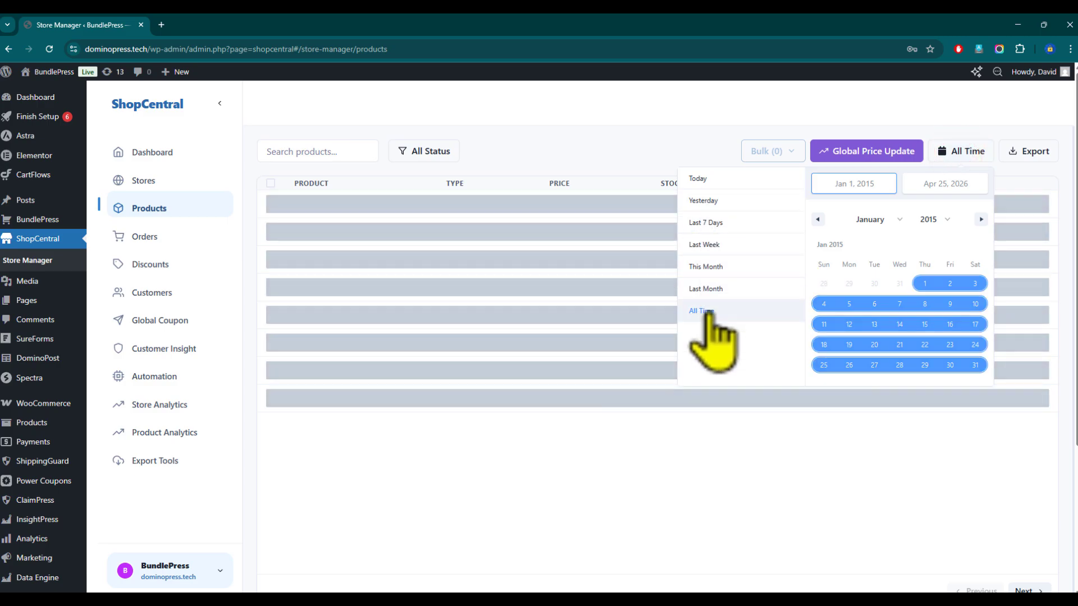
pyautogui.click(631, 147)
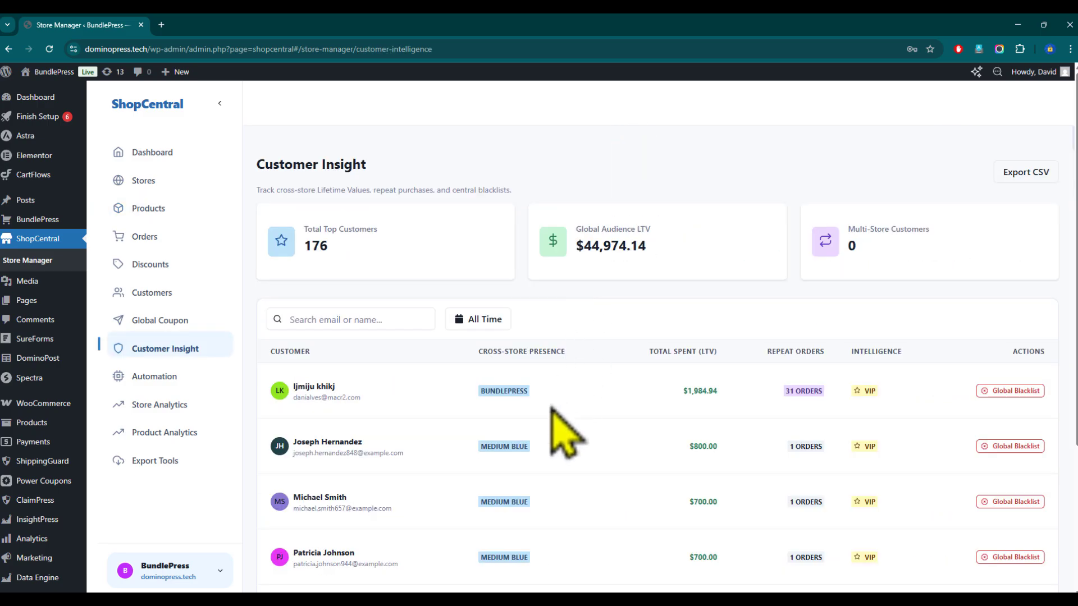
# - Examine the customers' VIP intelligence labels and cross-store presence on the Customer Insight page
pyautogui.scroll(-5, 559, 480)
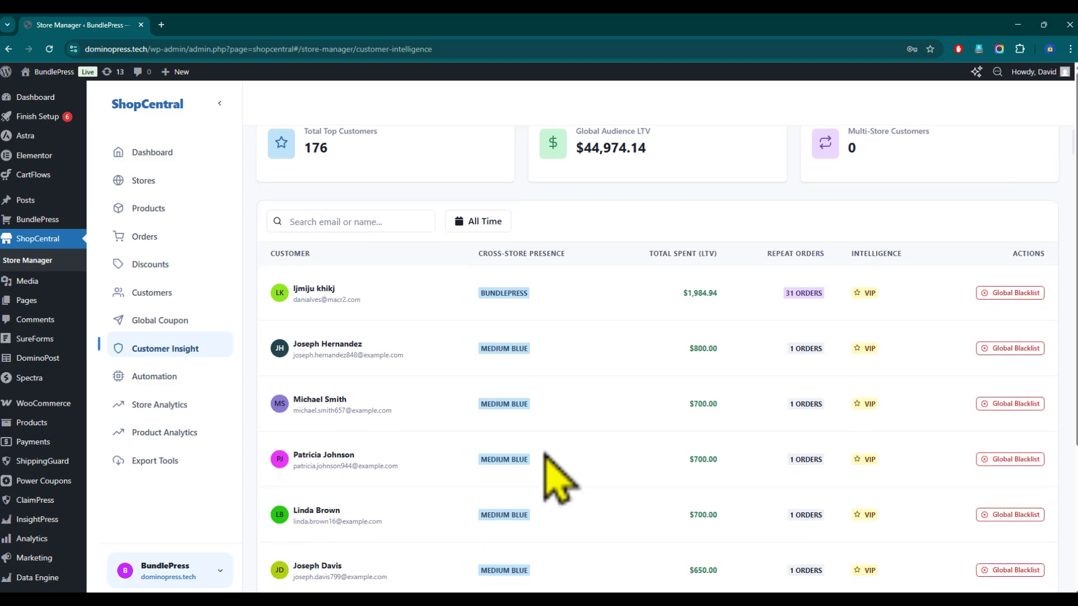
pyautogui.scroll(4, 558, 480)
pyautogui.scroll(1, 559, 480)
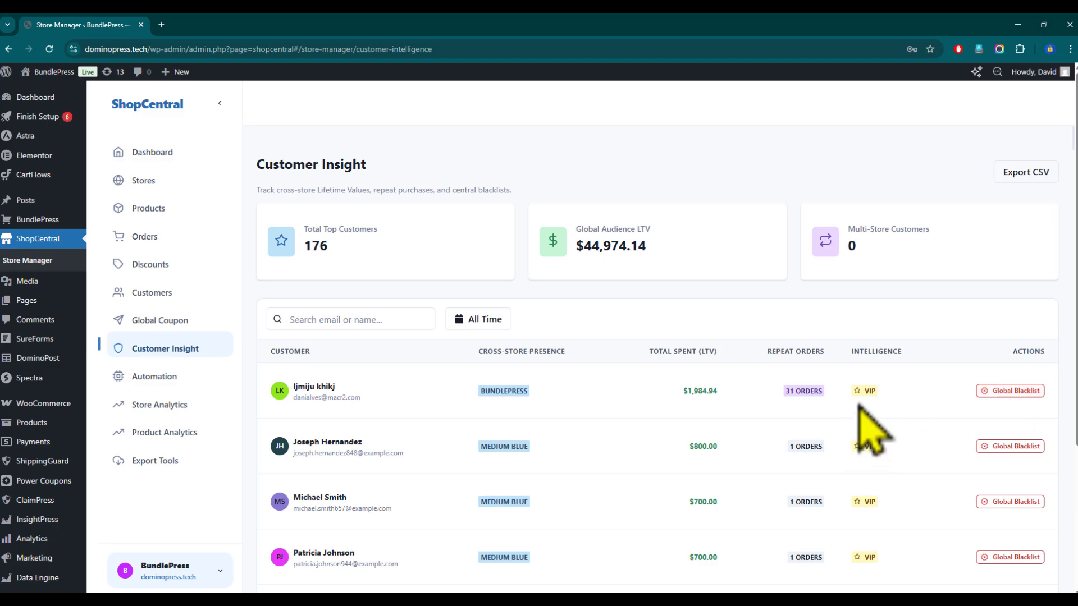
pyautogui.doubleClick(869, 391)
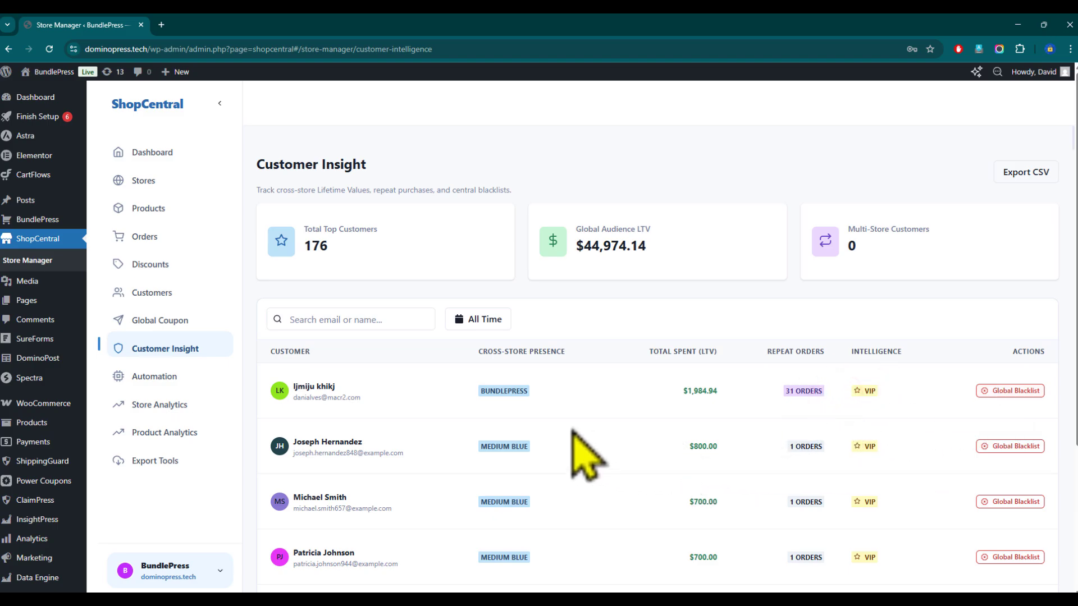
pyautogui.click(498, 388)
pyautogui.moveTo(497, 445); pyautogui.dragTo(524, 445)
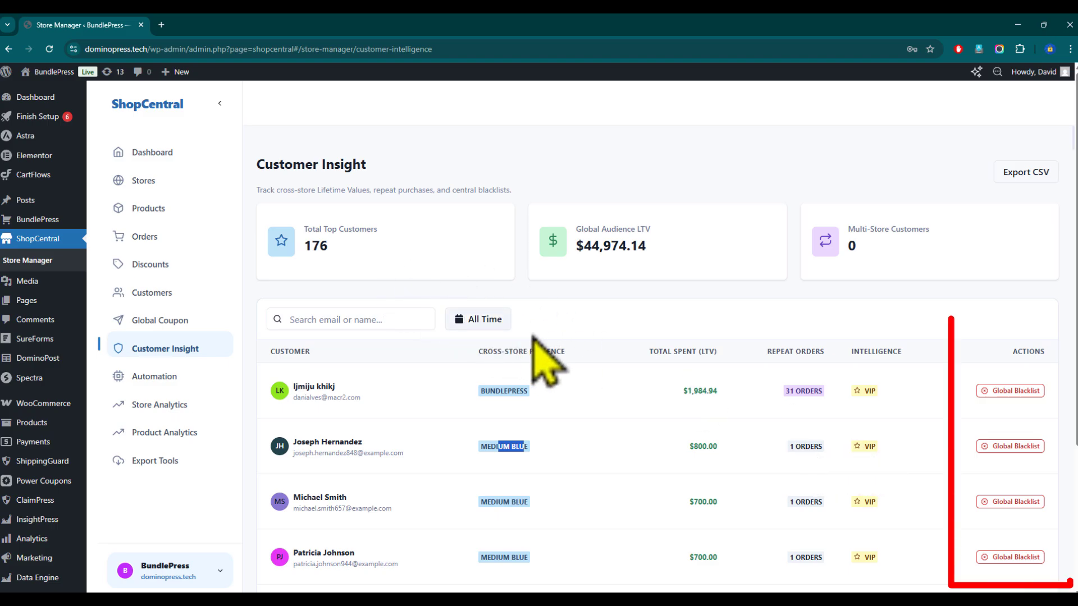
pyautogui.click(560, 439)
# - Check the Customer Insight date filter and browse the customer list with its spending and repeat orders
pyautogui.click(489, 318)
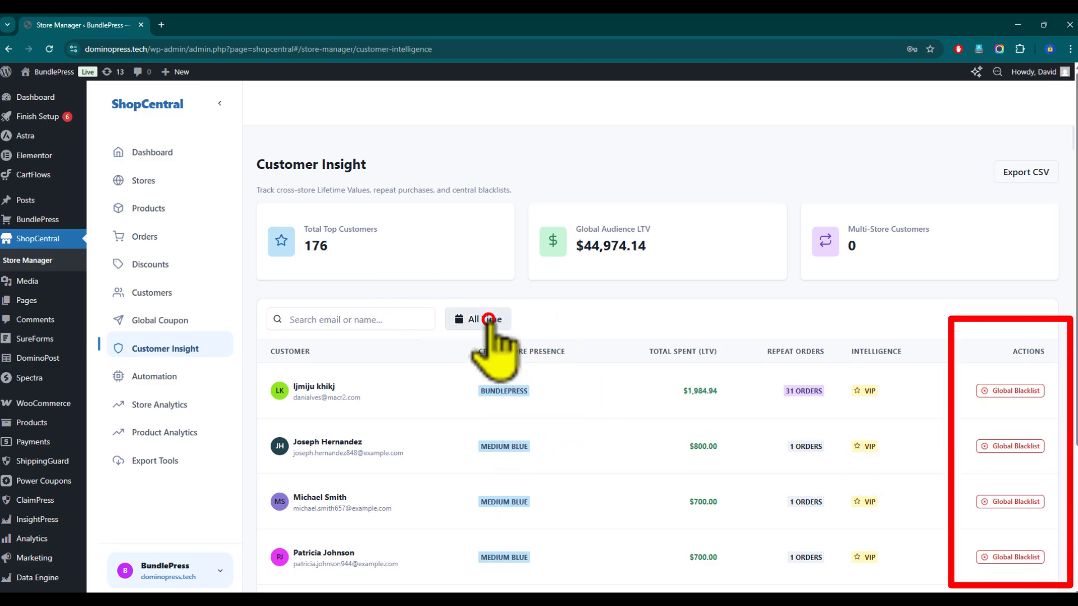
pyautogui.click(397, 421)
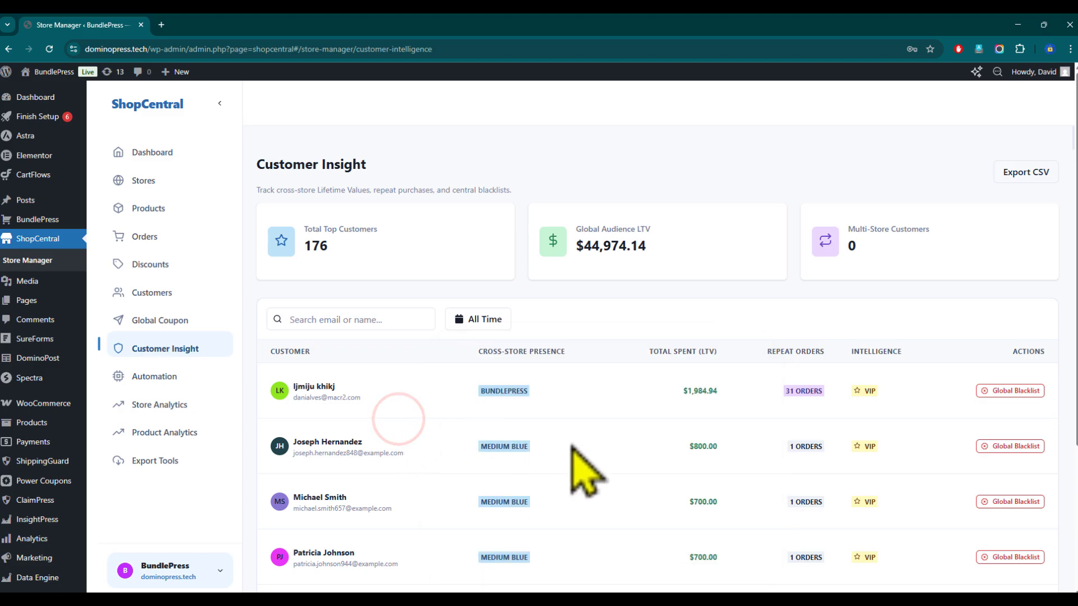
pyautogui.scroll(-9, 765, 469)
pyautogui.scroll(-4, 735, 470)
pyautogui.scroll(14, 736, 470)
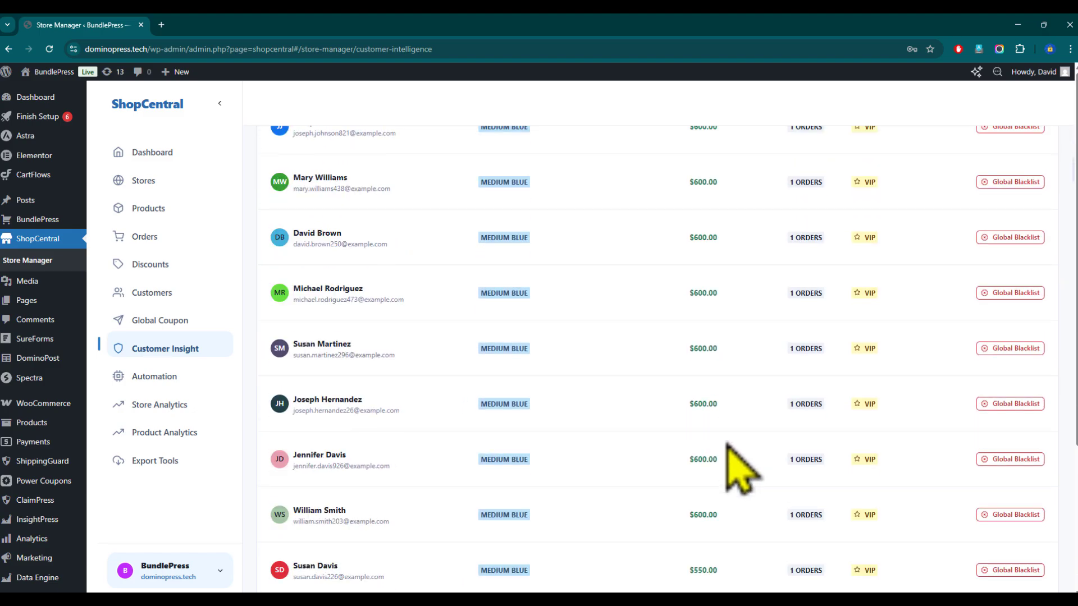
pyautogui.click(793, 391)
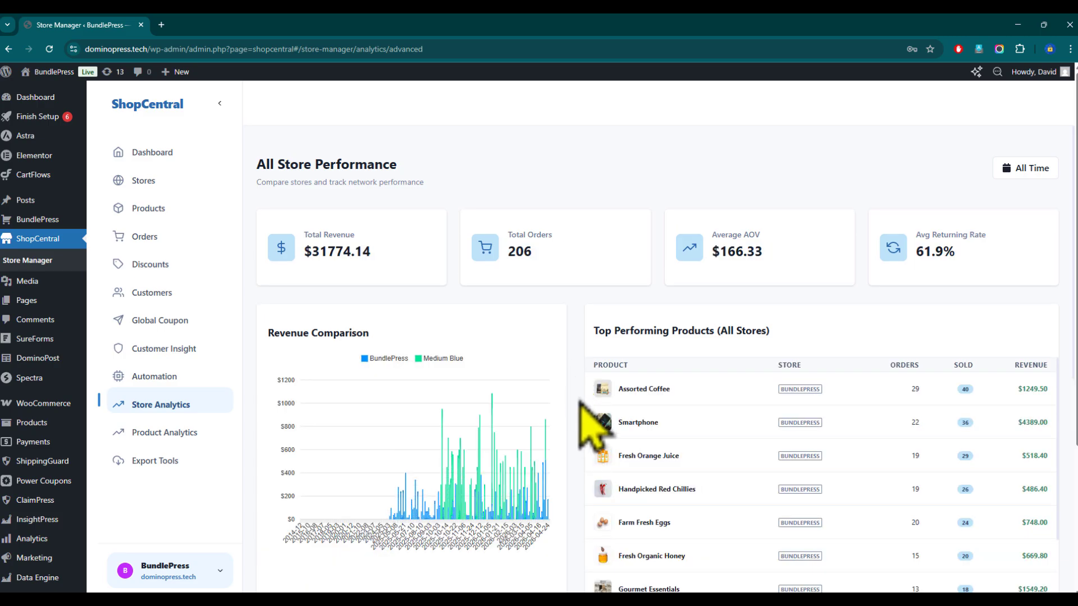
# - Review the Store Analytics charts and Medium Blue's revenue in the Store Performance Leaderboard
pyautogui.scroll(-8, 581, 407)
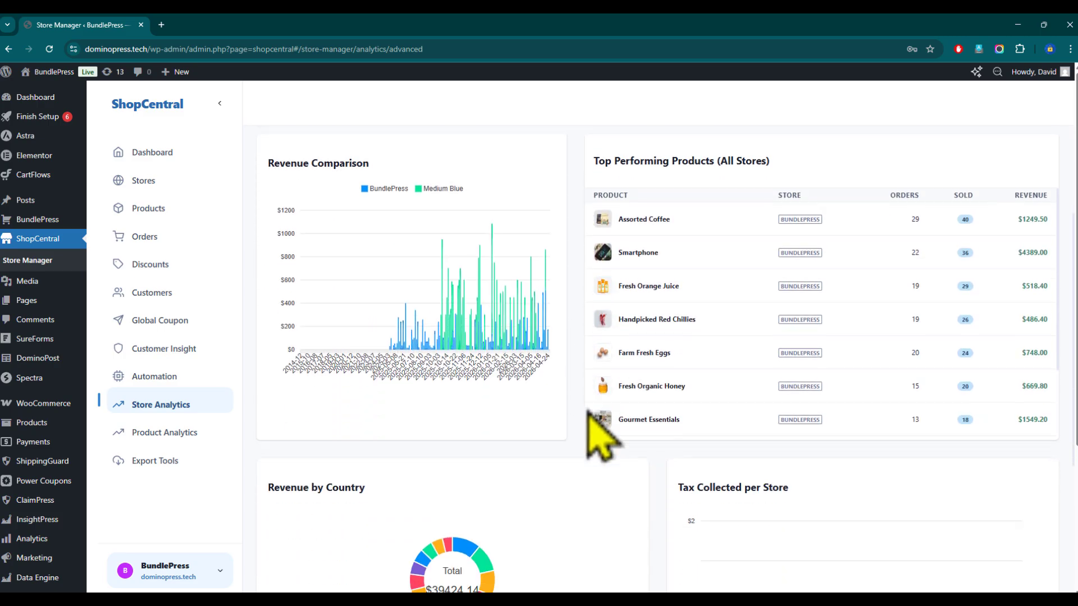
pyautogui.scroll(-2, 584, 422)
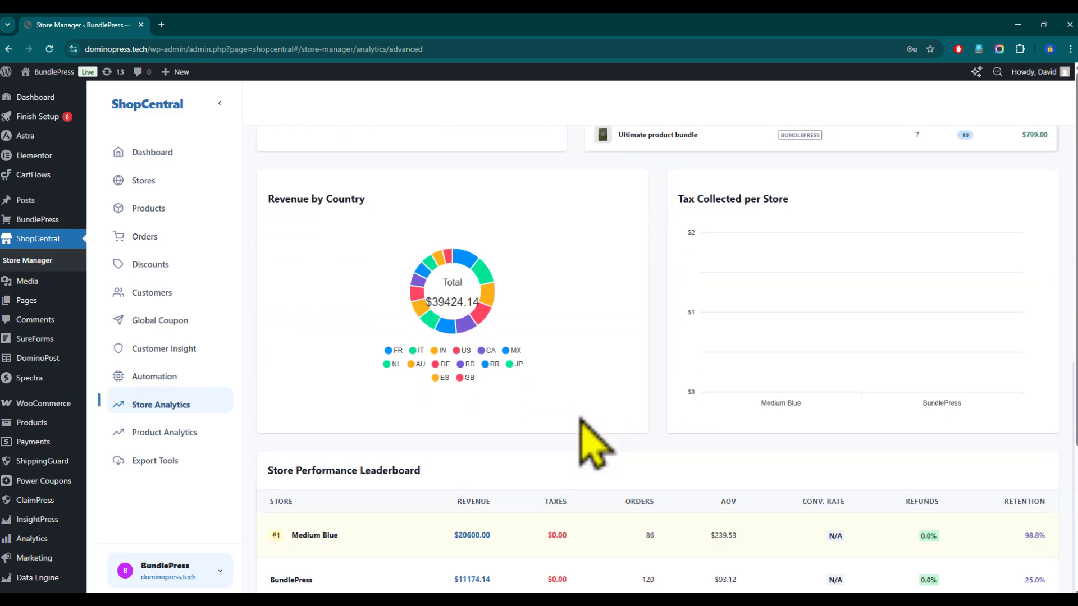
pyautogui.moveTo(302, 535); pyautogui.dragTo(350, 539)
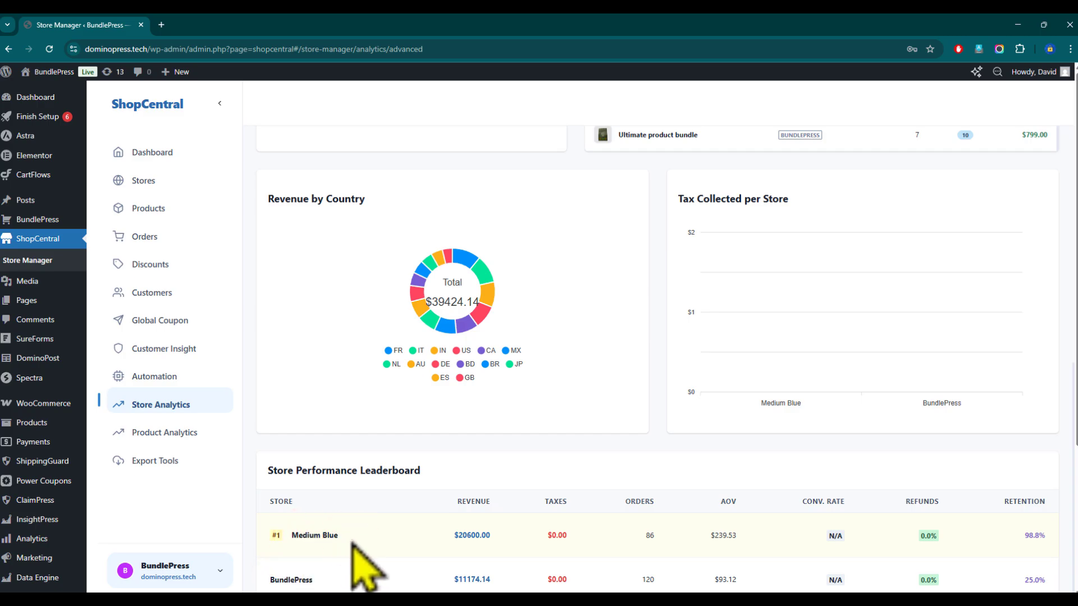
pyautogui.moveTo(439, 536); pyautogui.dragTo(496, 535)
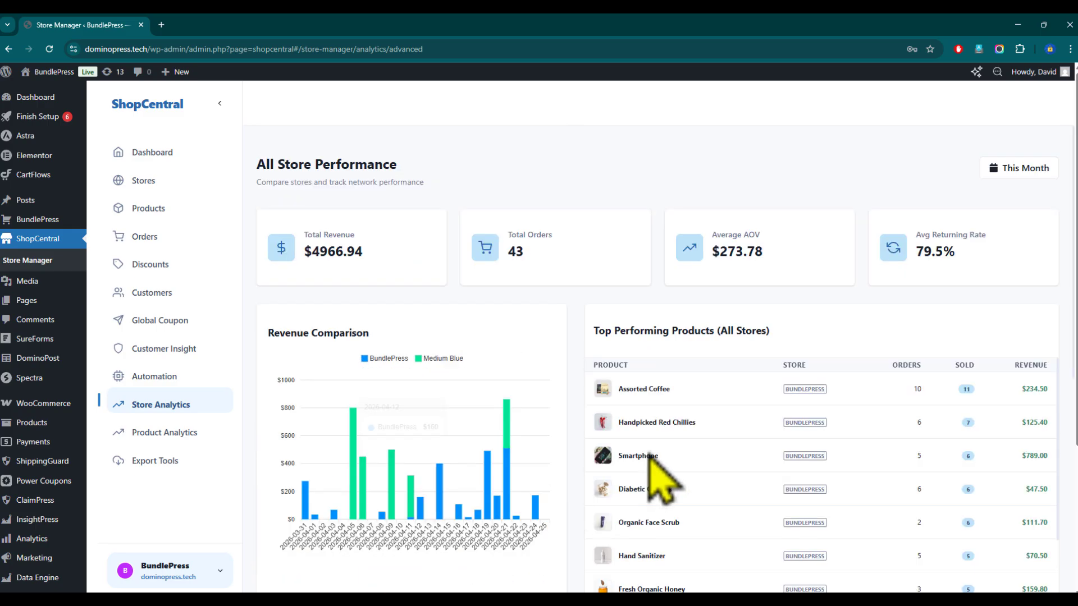
# - Examine the This Month revenue, order and returning-rate figures in Store Analytics, and check the date range options
pyautogui.scroll(-1, 845, 420)
pyautogui.scroll(1, 735, 369)
pyautogui.moveTo(315, 251); pyautogui.dragTo(382, 255)
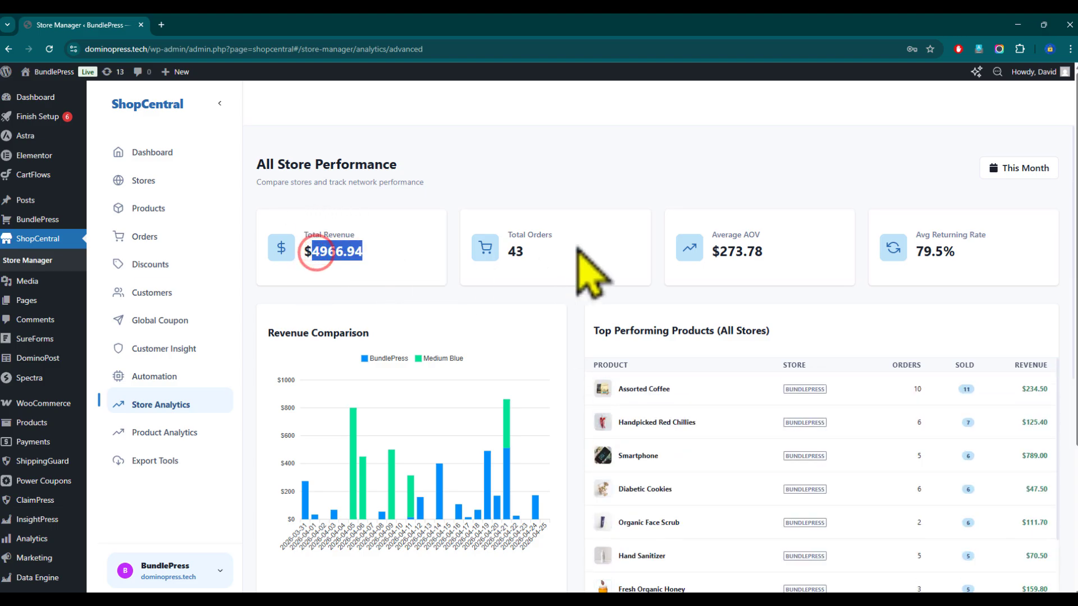
pyautogui.moveTo(511, 247); pyautogui.dragTo(541, 239)
pyautogui.click(1019, 168)
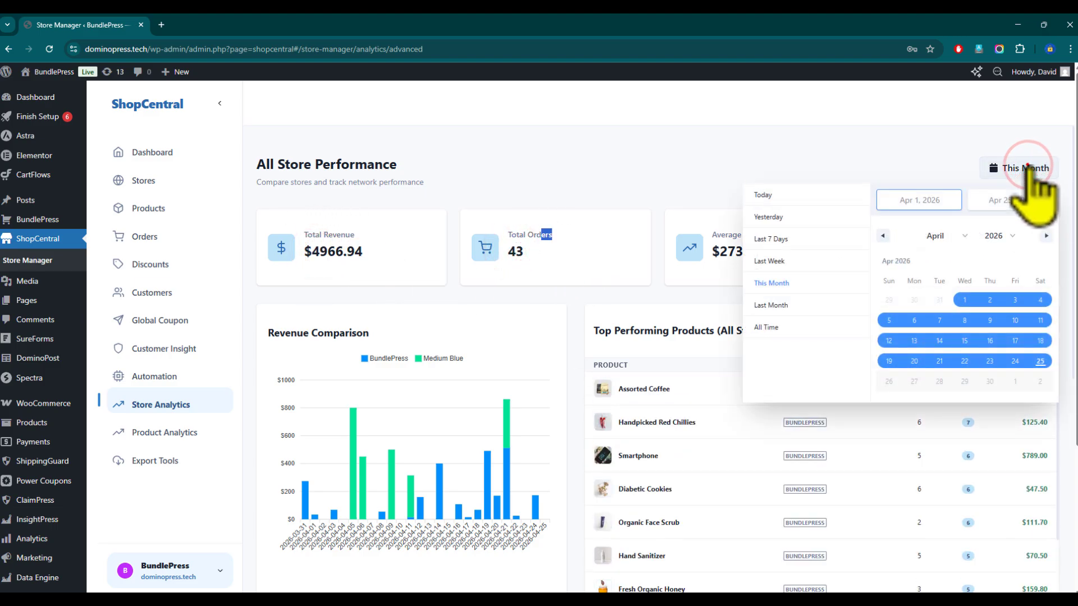
pyautogui.click(1021, 169)
pyautogui.moveTo(927, 251); pyautogui.dragTo(981, 259)
pyautogui.click(964, 251)
pyautogui.click(500, 255)
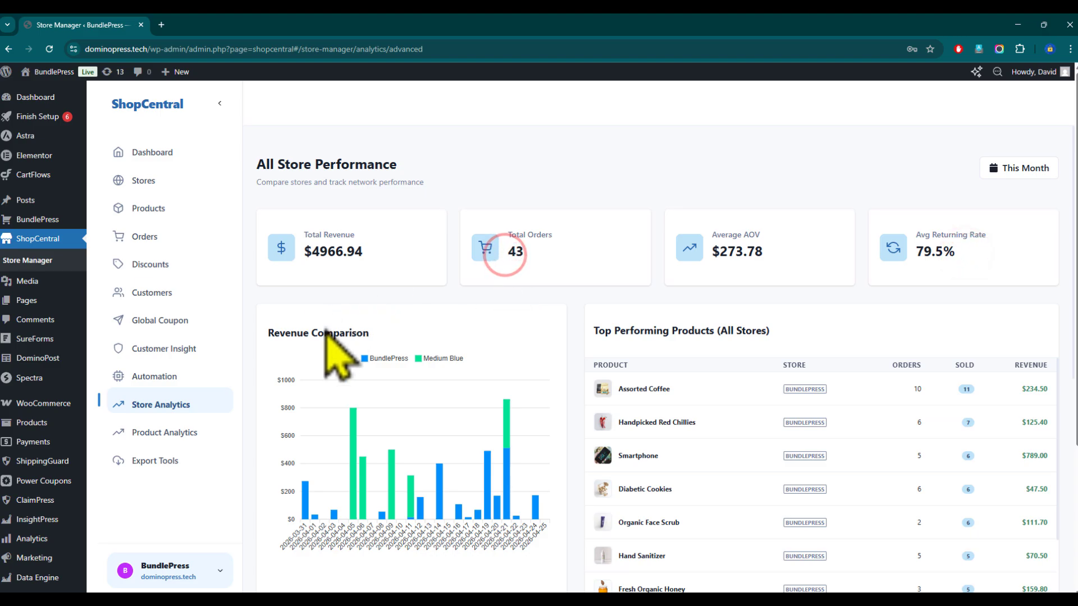
# - Start a new automation rule and look through its scope, event, task and email address settings
pyautogui.click(177, 376)
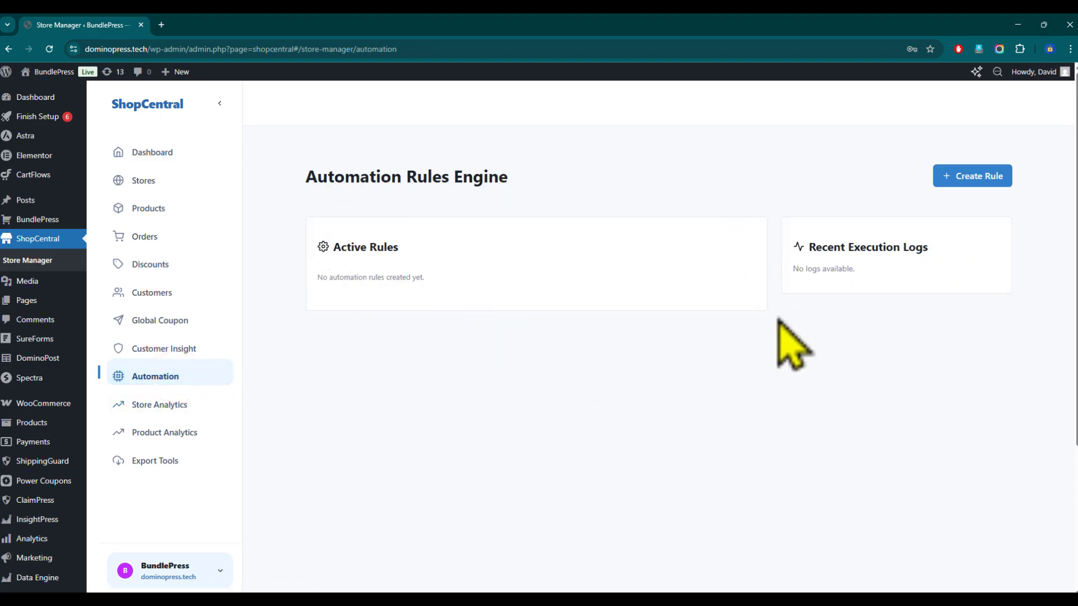
pyautogui.click(963, 182)
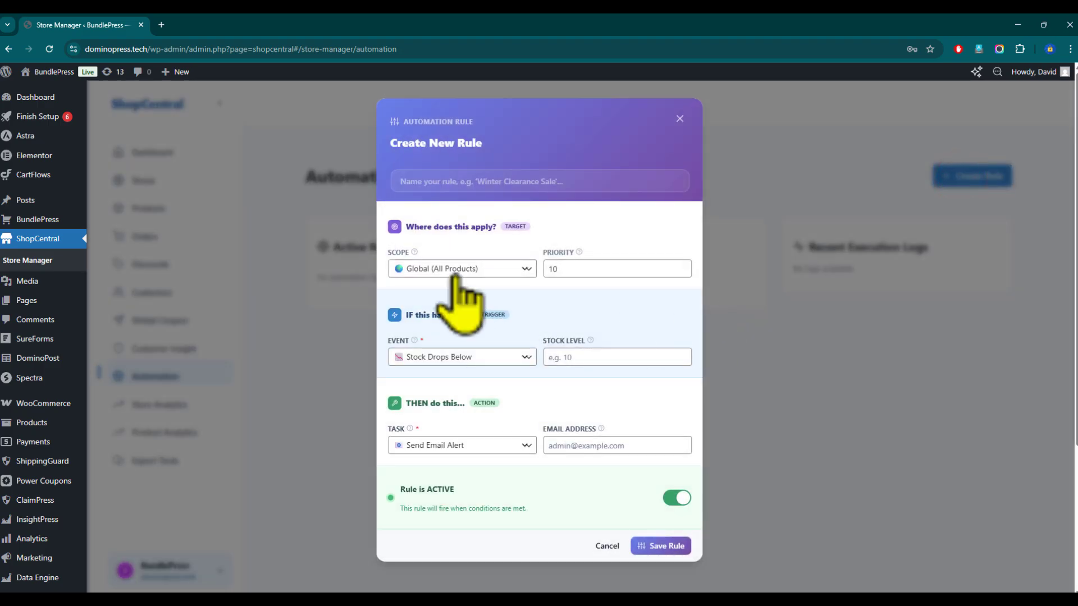
pyautogui.click(472, 270)
pyautogui.click(471, 270)
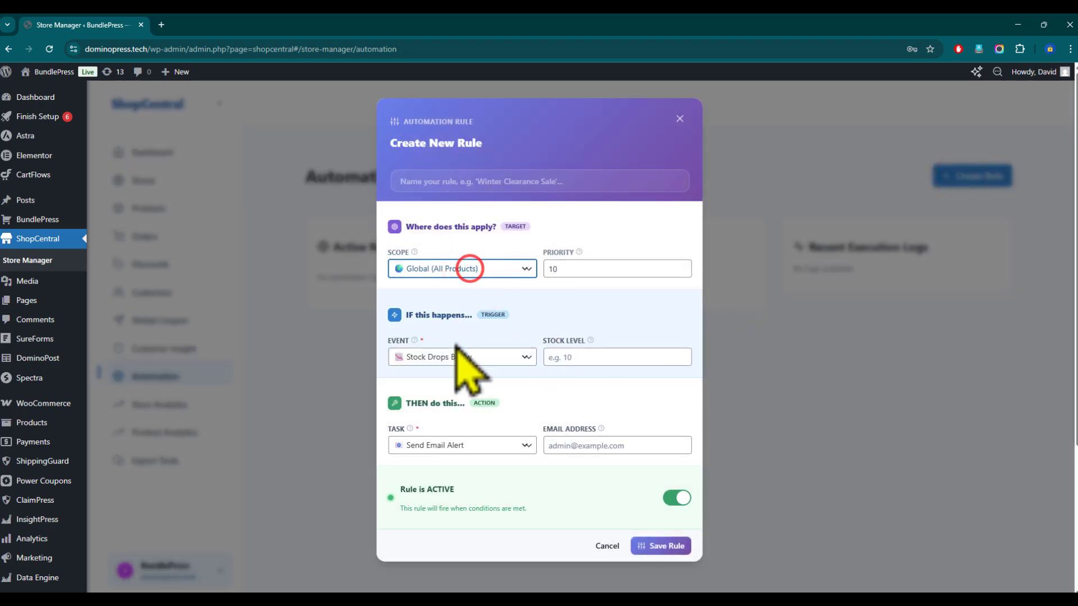
pyautogui.click(479, 349)
pyautogui.click(452, 352)
pyautogui.click(454, 445)
pyautogui.click(448, 503)
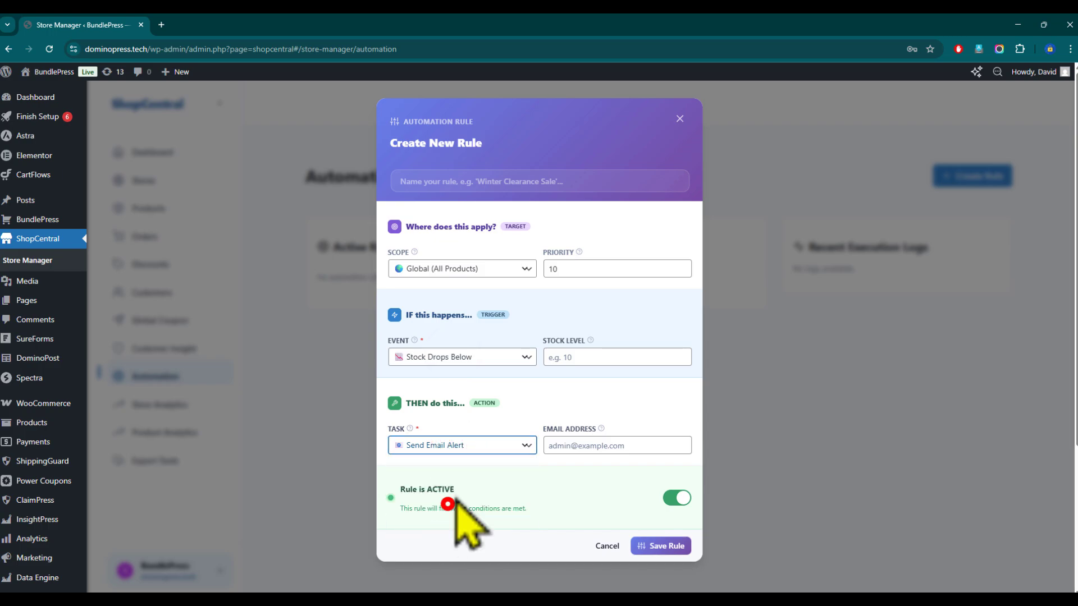
pyautogui.click(578, 444)
# - Set the rule's event to Product Stops Selling and its task to Apply % Discount
pyautogui.click(483, 353)
pyautogui.click(476, 389)
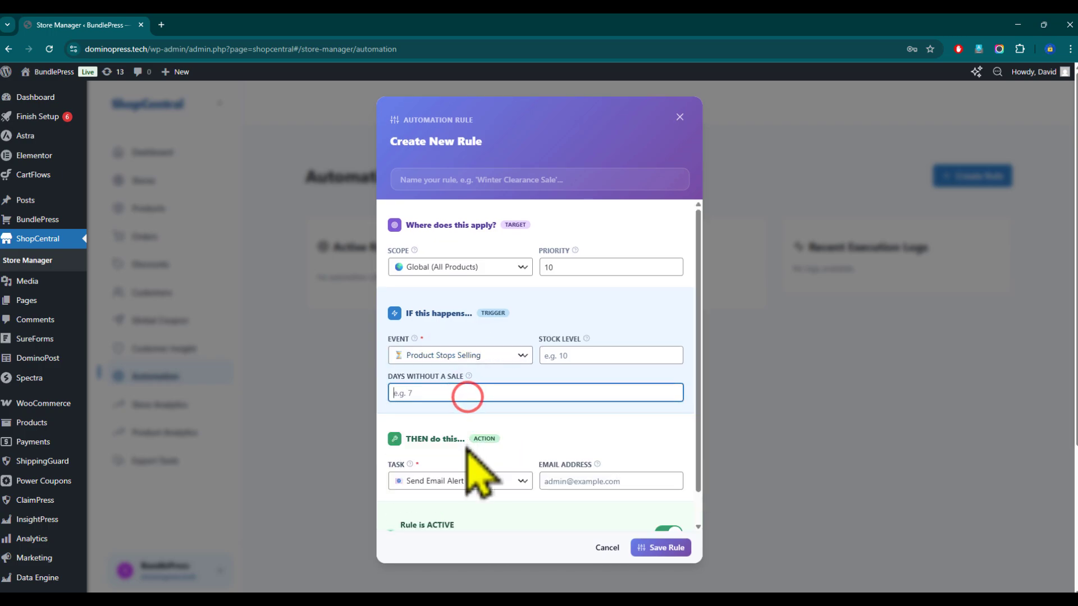
pyautogui.click(465, 481)
pyautogui.click(458, 516)
pyautogui.click(570, 481)
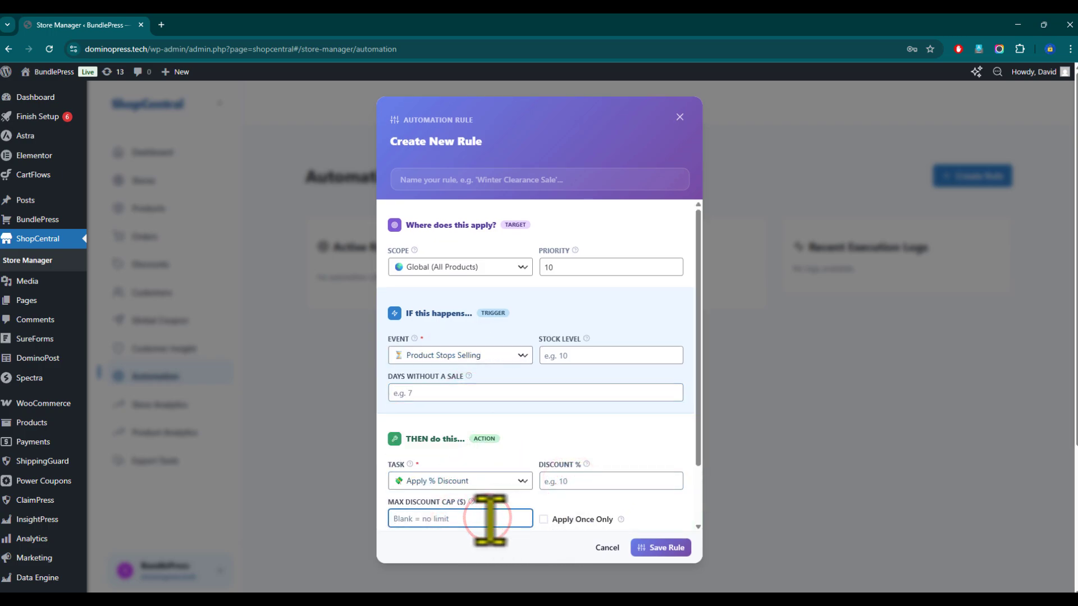
# - Try scoping the rule to Specific Category with Groceries as the category, and cancel the rule
pyautogui.click(463, 267)
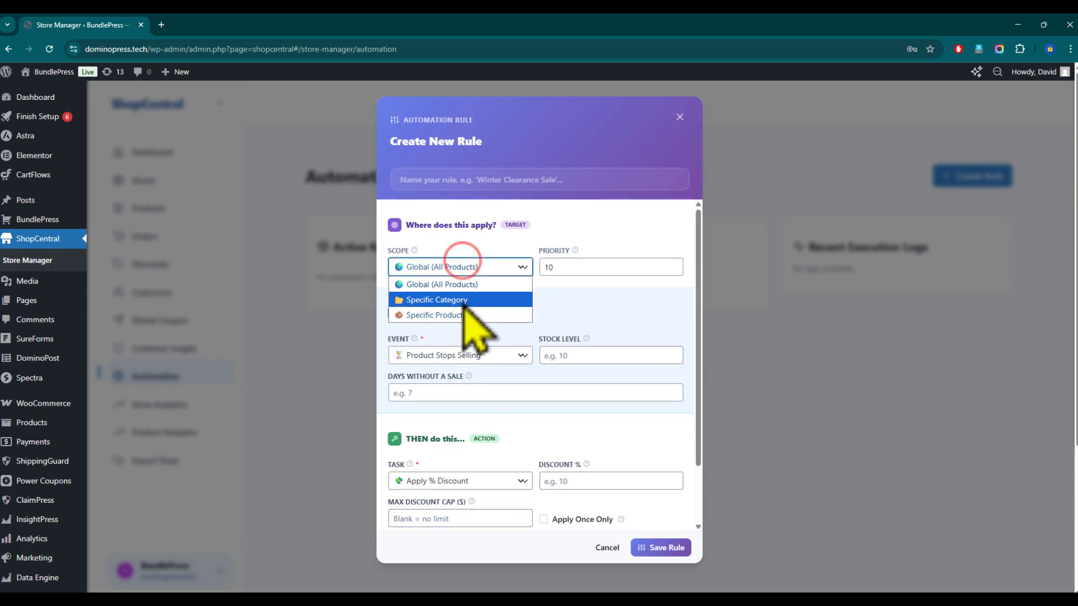
pyautogui.click(488, 311)
pyautogui.click(468, 303)
pyautogui.click(475, 352)
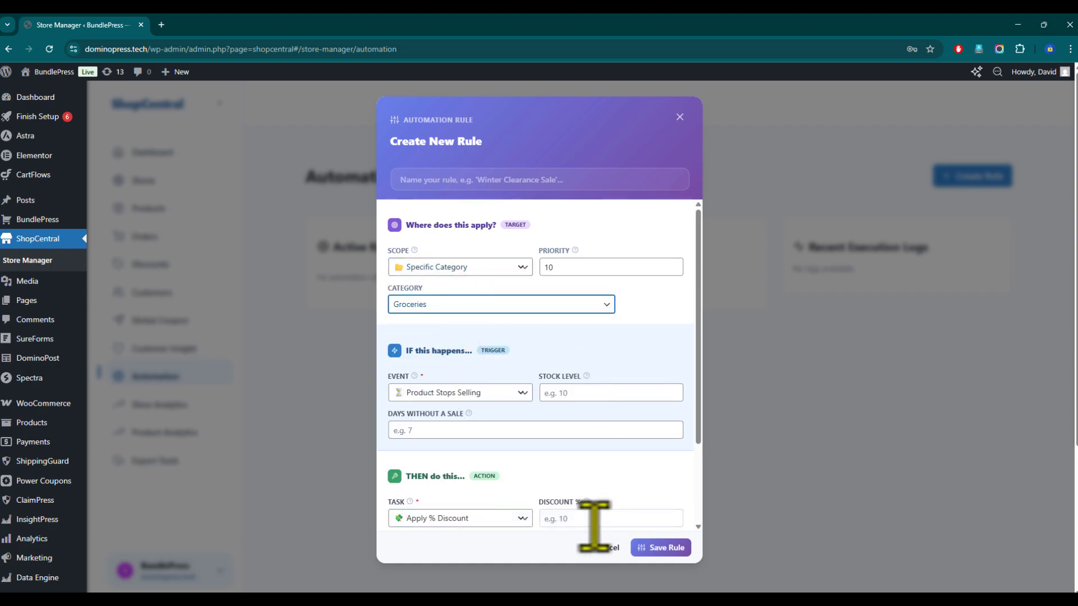
pyautogui.scroll(-2, 586, 510)
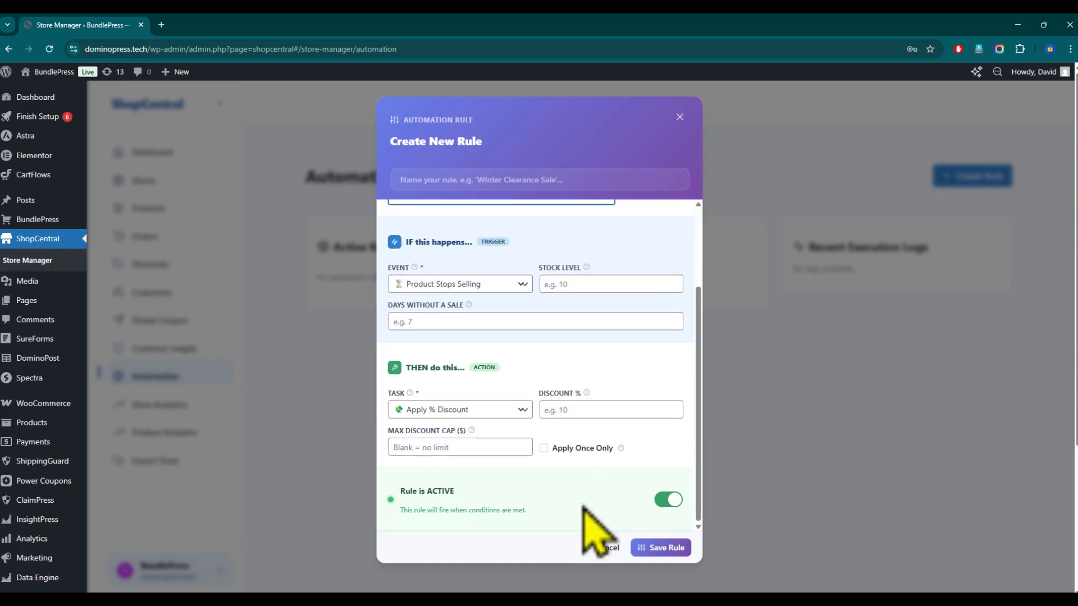
pyautogui.click(607, 548)
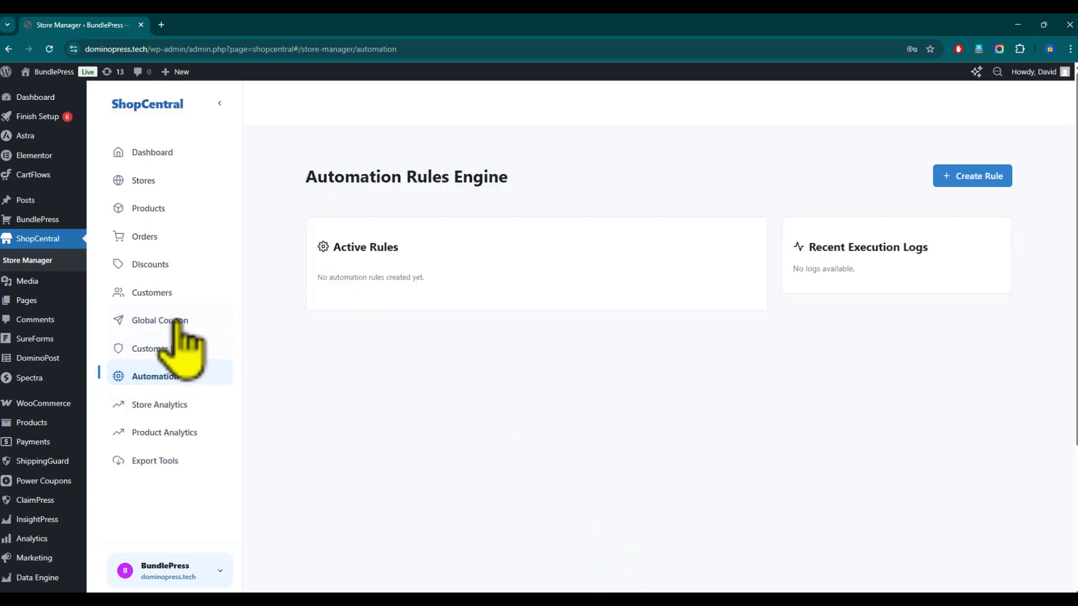
# - Open the Global Coupon page and generate a coupon code
pyautogui.click(160, 320)
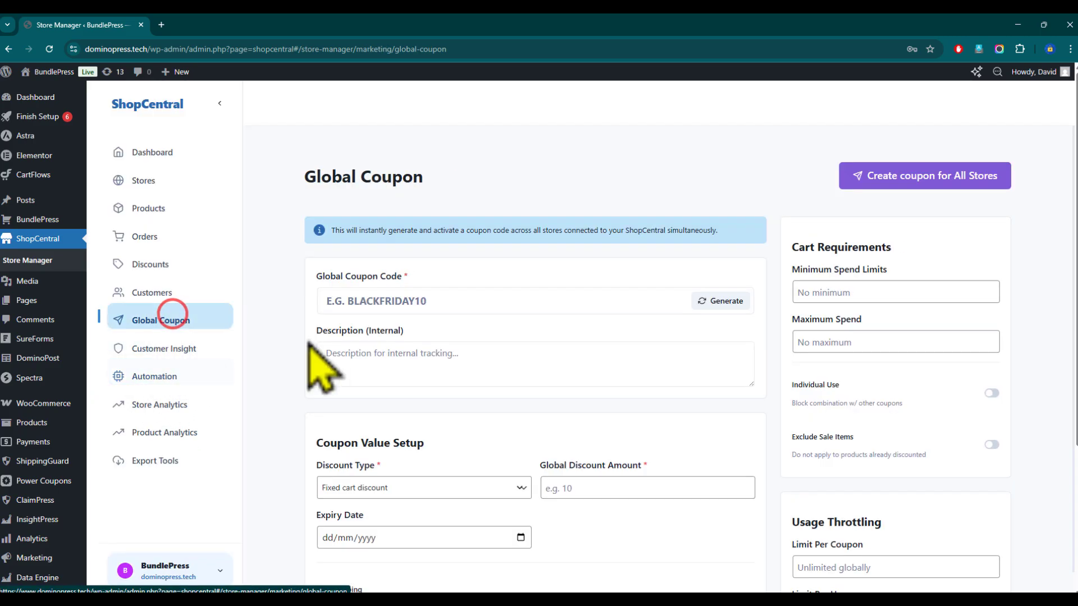
pyautogui.click(410, 300)
pyautogui.click(719, 301)
pyautogui.click(424, 292)
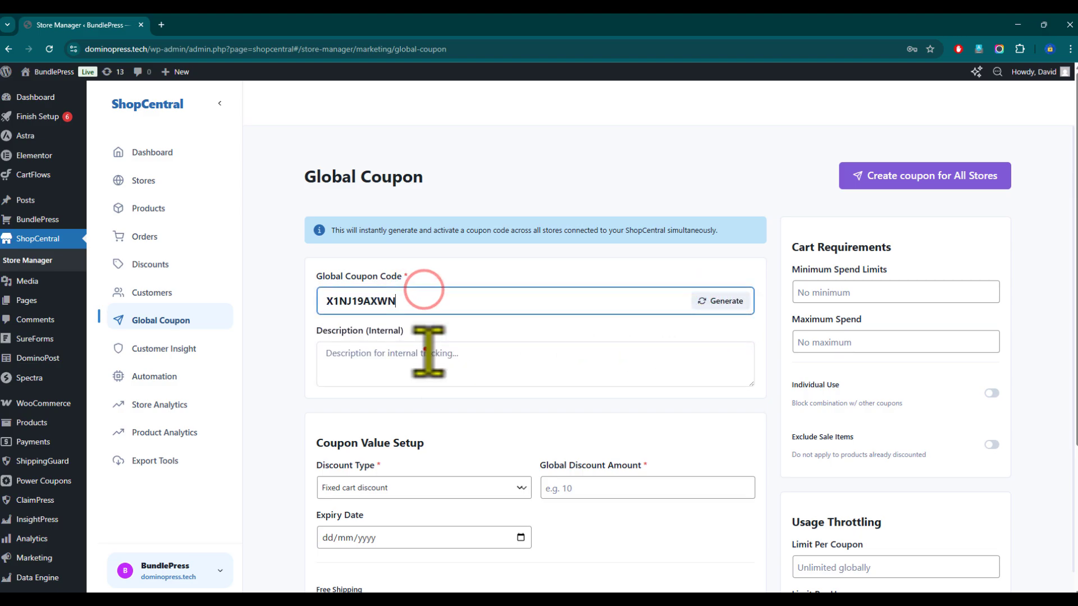
# - Set the coupon's discount type to Fixed product discount and try to create the coupon for all stores
pyautogui.click(418, 353)
pyautogui.scroll(-1, 898, 460)
pyautogui.click(832, 571)
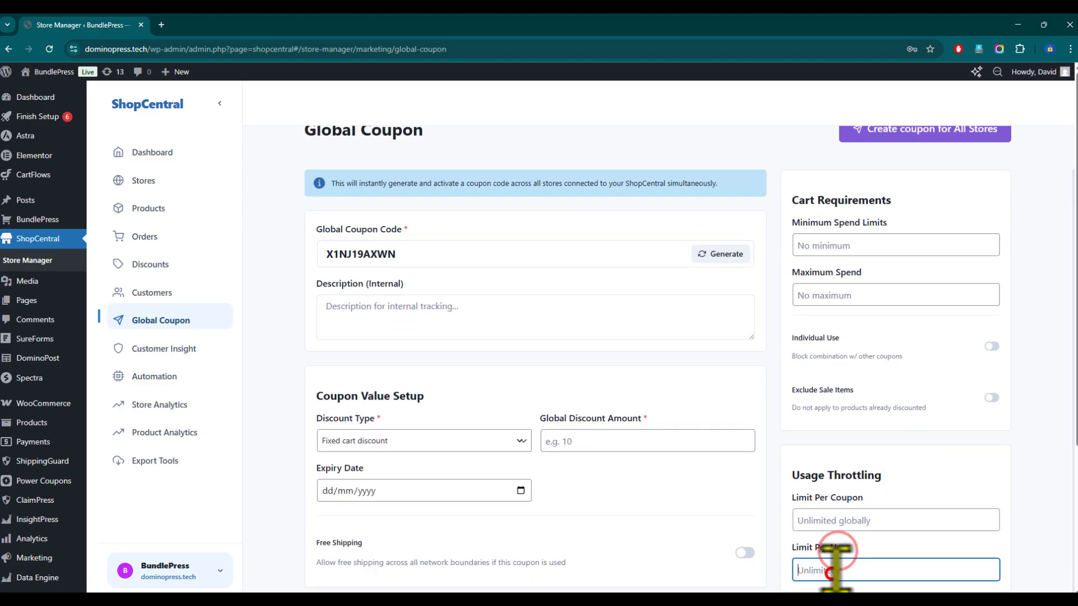
pyautogui.click(433, 440)
pyautogui.click(430, 490)
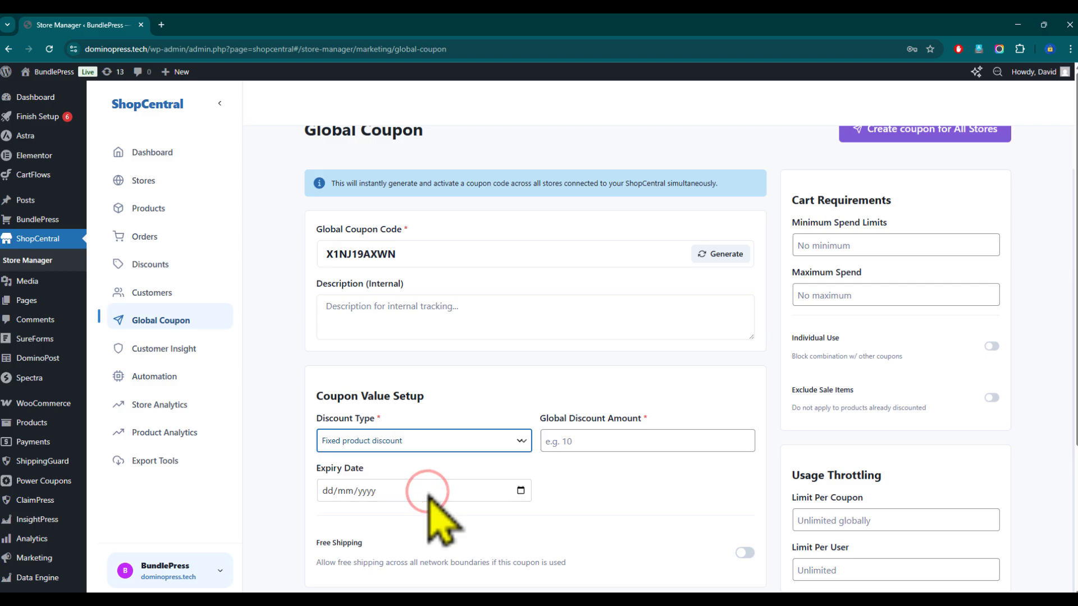
pyautogui.scroll(1, 819, 396)
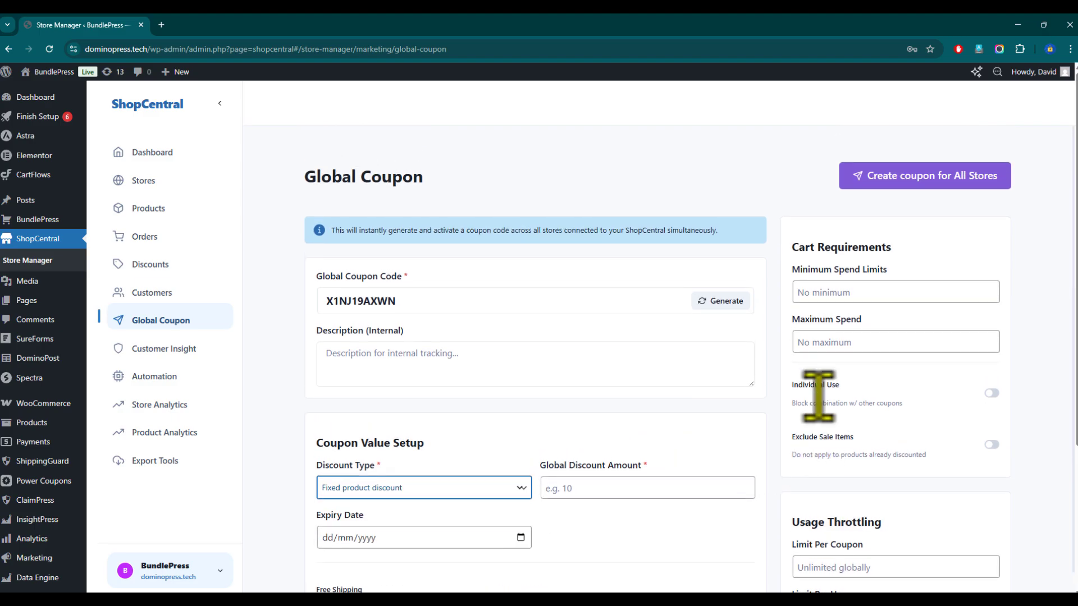
pyautogui.click(901, 175)
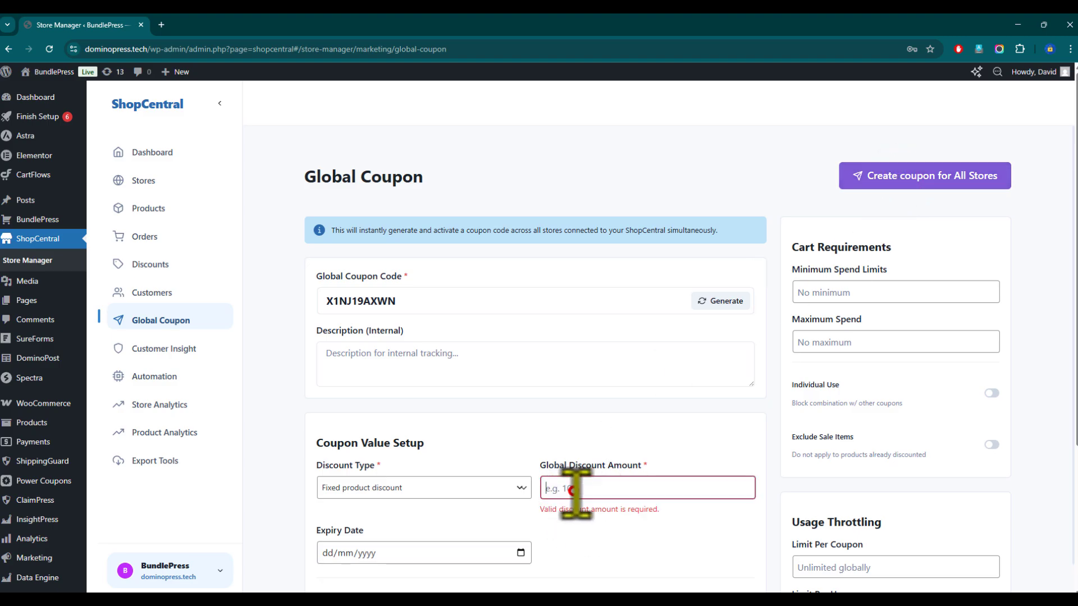
# - Set the coupon's global discount amount to 1 with the Fixed product discount type, leaving the internal description empty
pyautogui.scroll(-1, 581, 500)
pyautogui.click(433, 430)
pyautogui.click(428, 476)
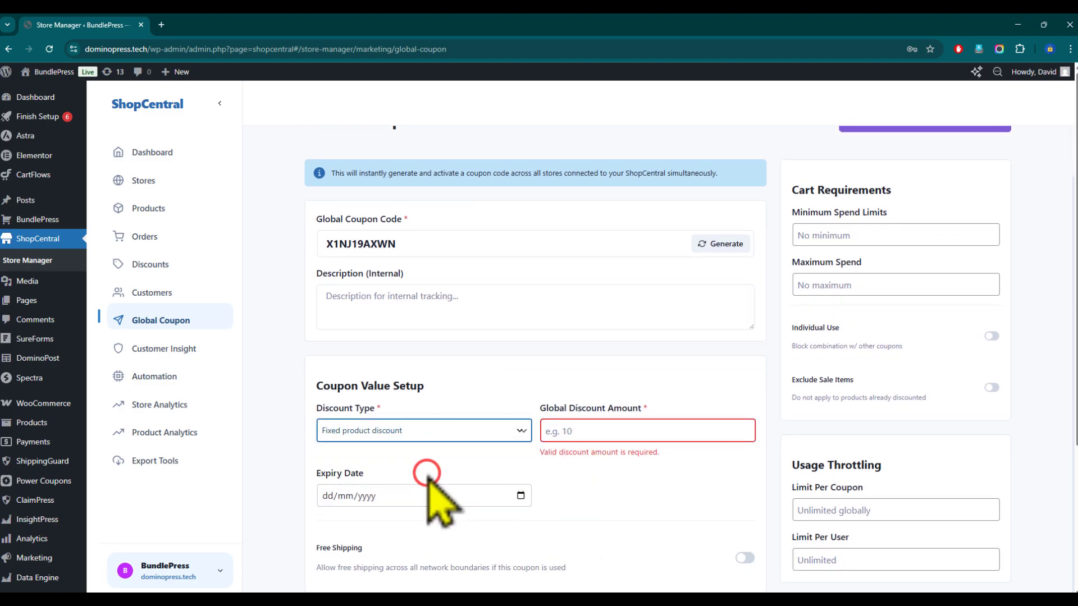
pyautogui.click(582, 432)
pyautogui.write('1')
pyautogui.scroll(1, 582, 438)
pyautogui.click(418, 299)
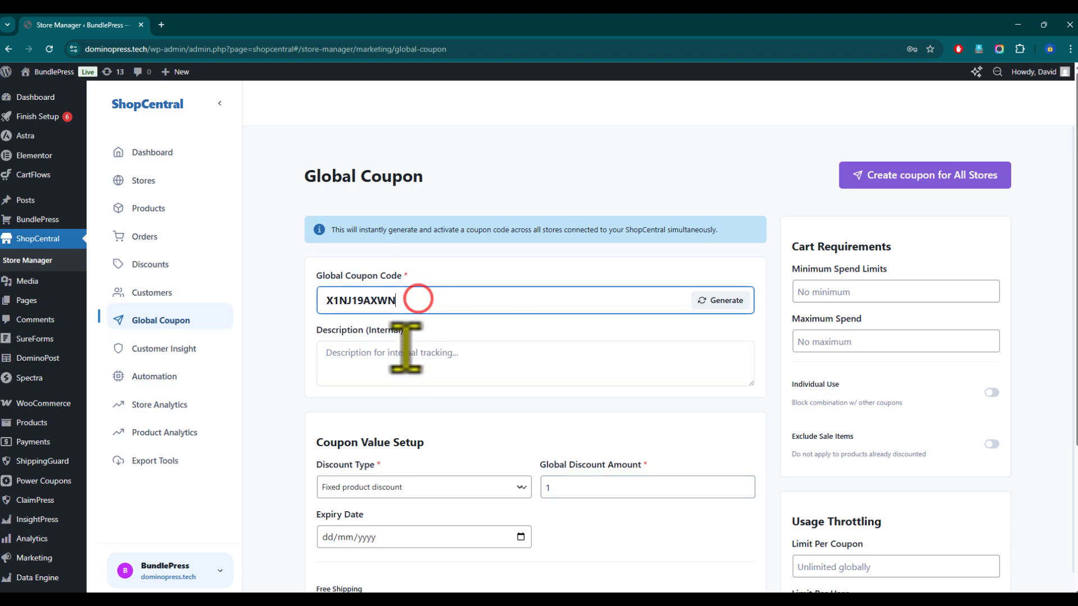
pyautogui.click(399, 352)
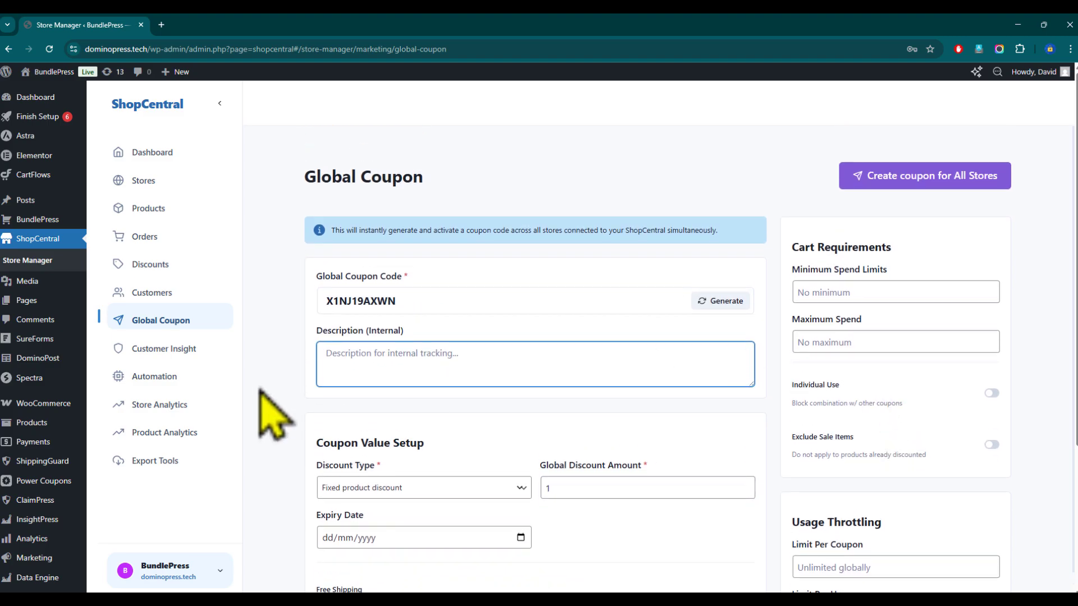
pyautogui.click(260, 388)
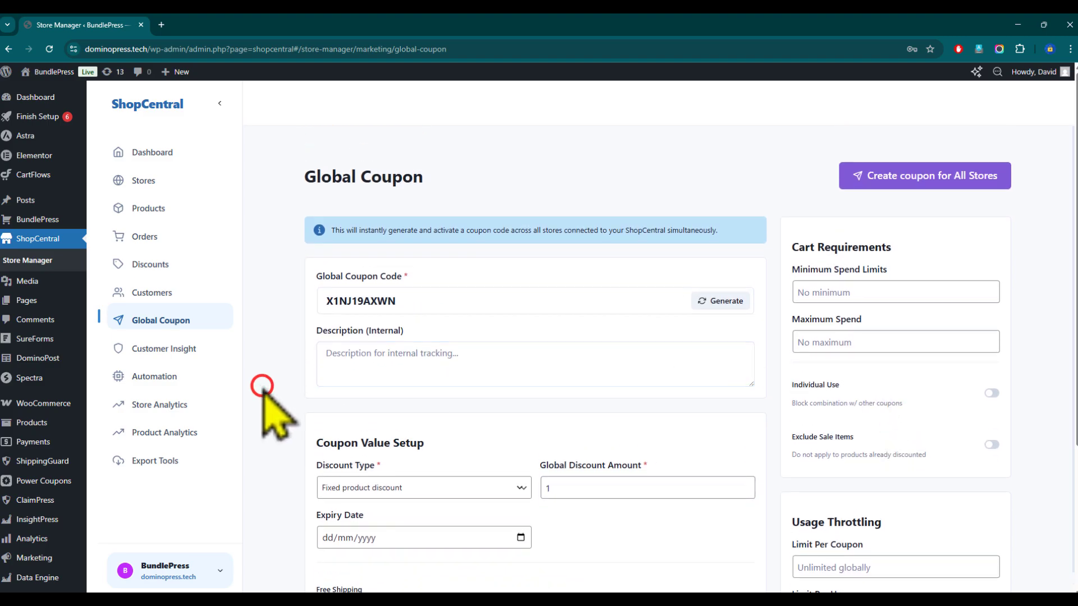
# - Open the Export Tools page and set the export period to This Year
pyautogui.click(170, 456)
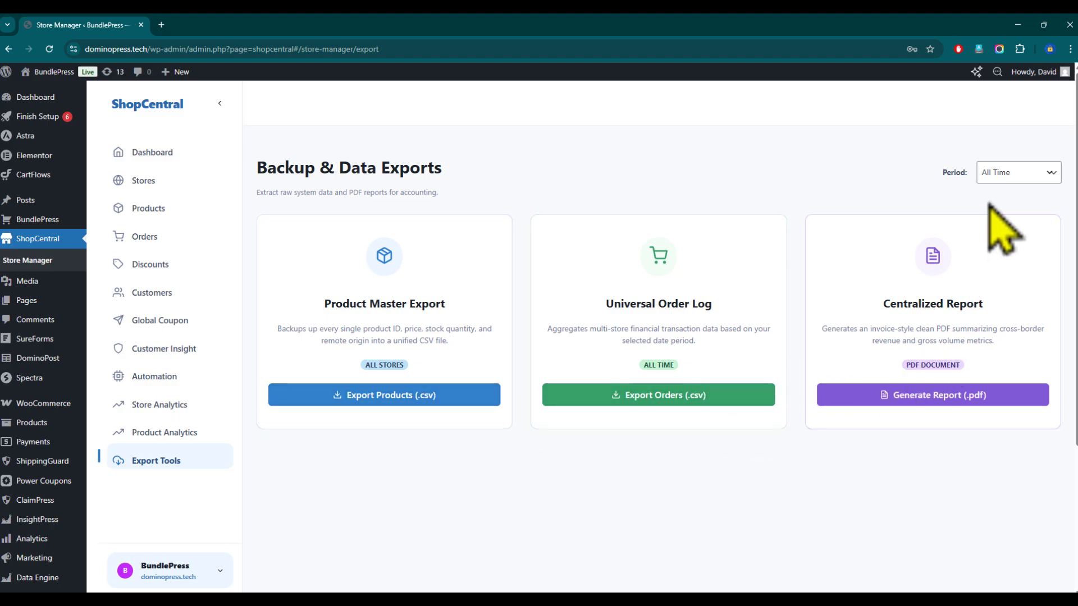
pyautogui.click(995, 175)
pyautogui.click(998, 201)
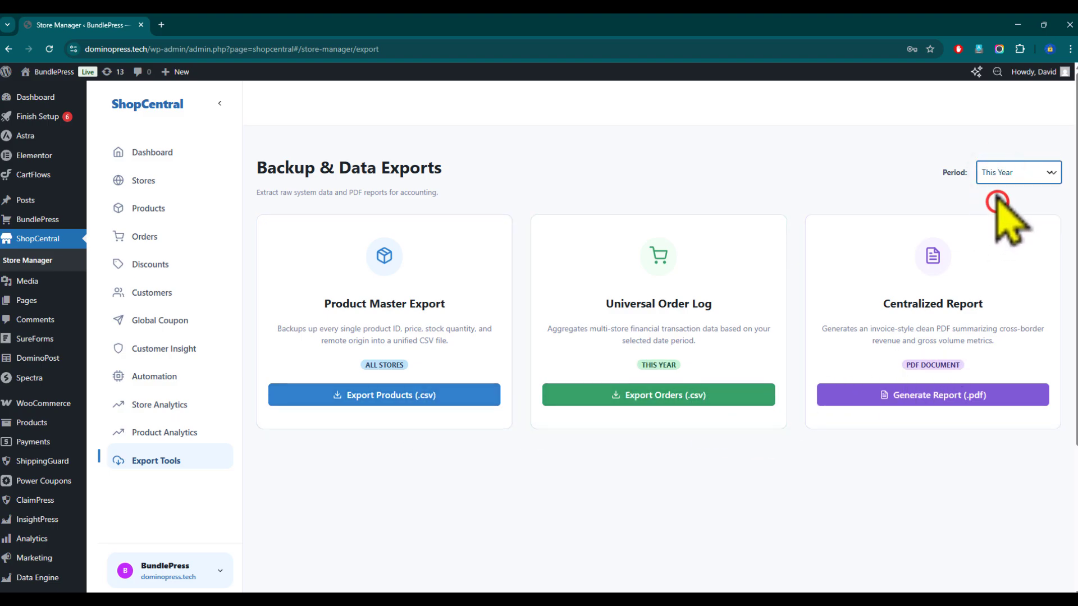